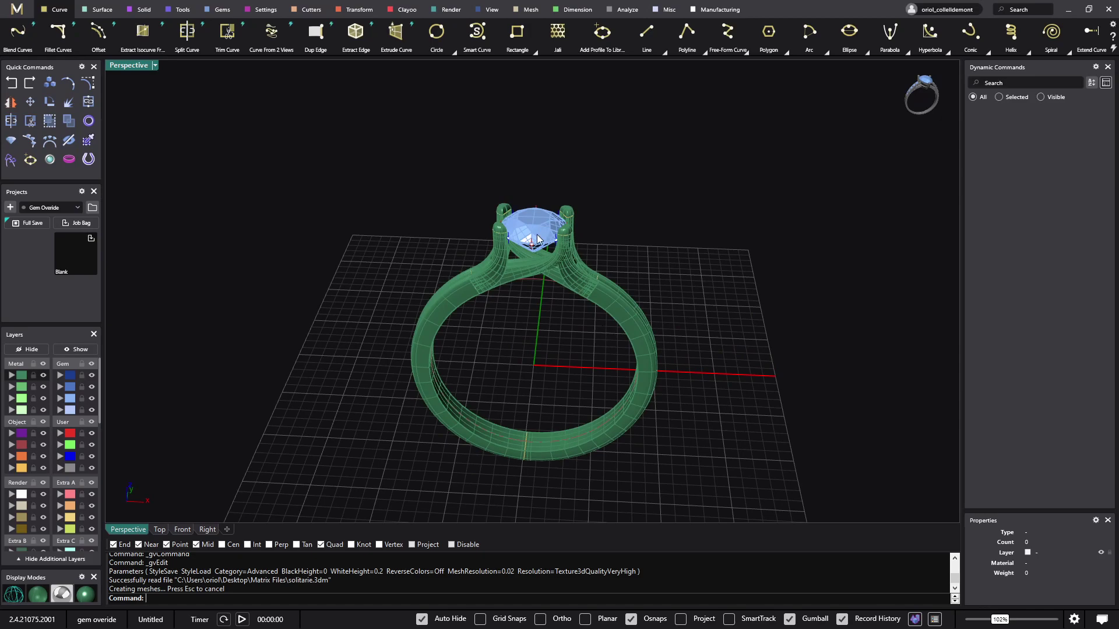
Orbit around the imported solitaire ring from several angles, briefly selecting and deselecting the centre gem.
right_drag(542, 233, 576, 232)
mouse_move(619, 342)
right_down()
mouse_move(655, 303)
mouse_move(630, 325)
right_up()
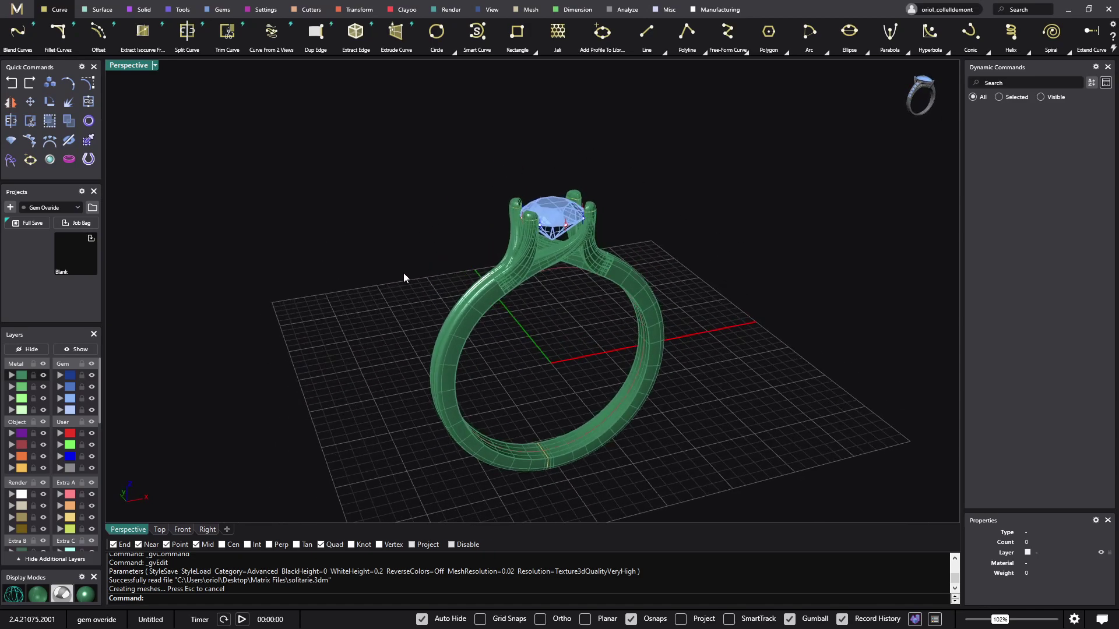
right_drag(399, 379, 520, 275)
click(547, 220)
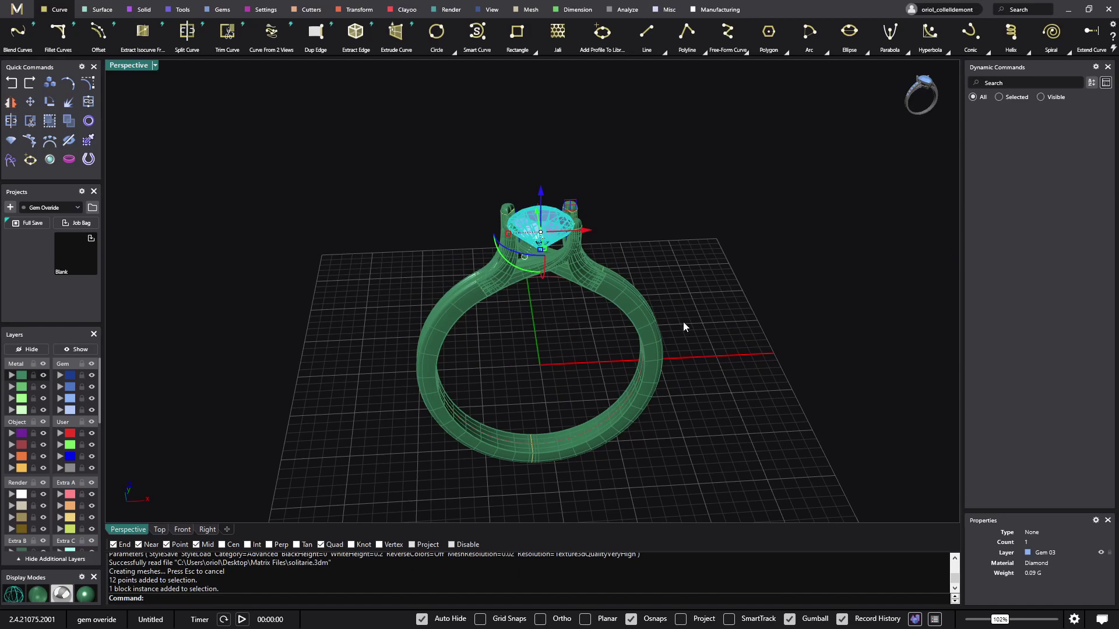
mouse_move(685, 327)
right_down()
mouse_move(694, 350)
mouse_move(709, 322)
mouse_move(665, 335)
right_up()
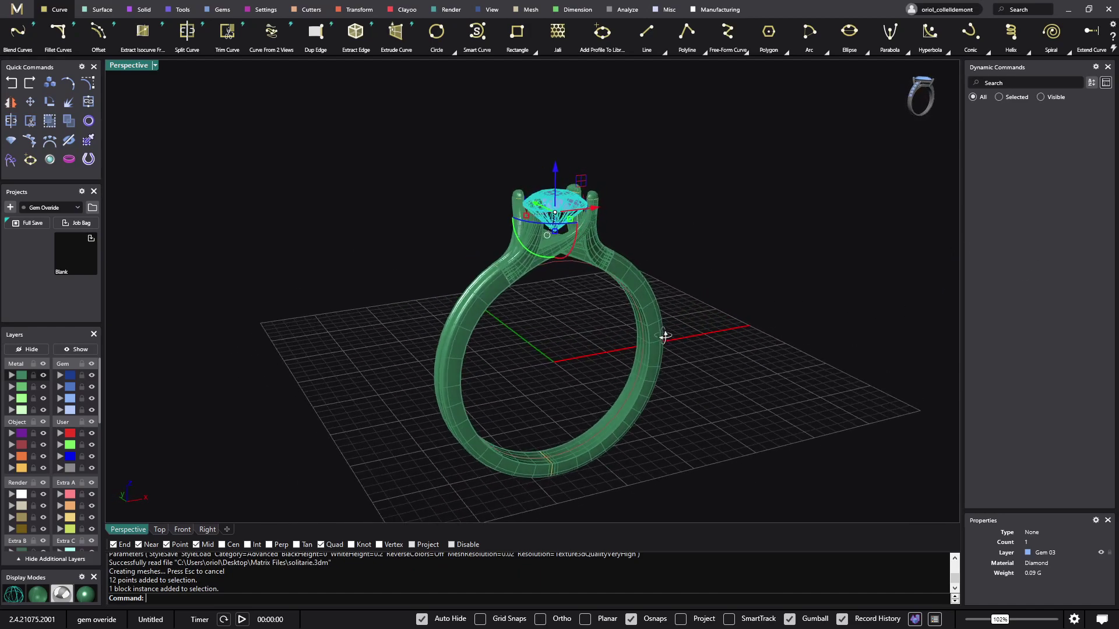
click(747, 327)
right_drag(748, 328, 516, 231)
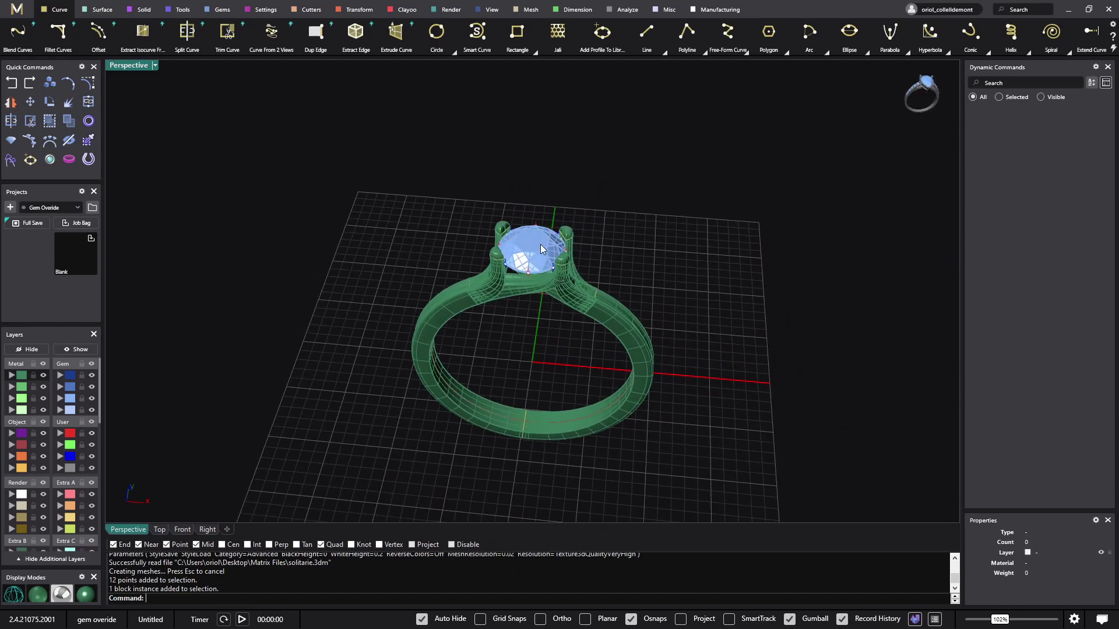
right_drag(559, 302, 381, 284)
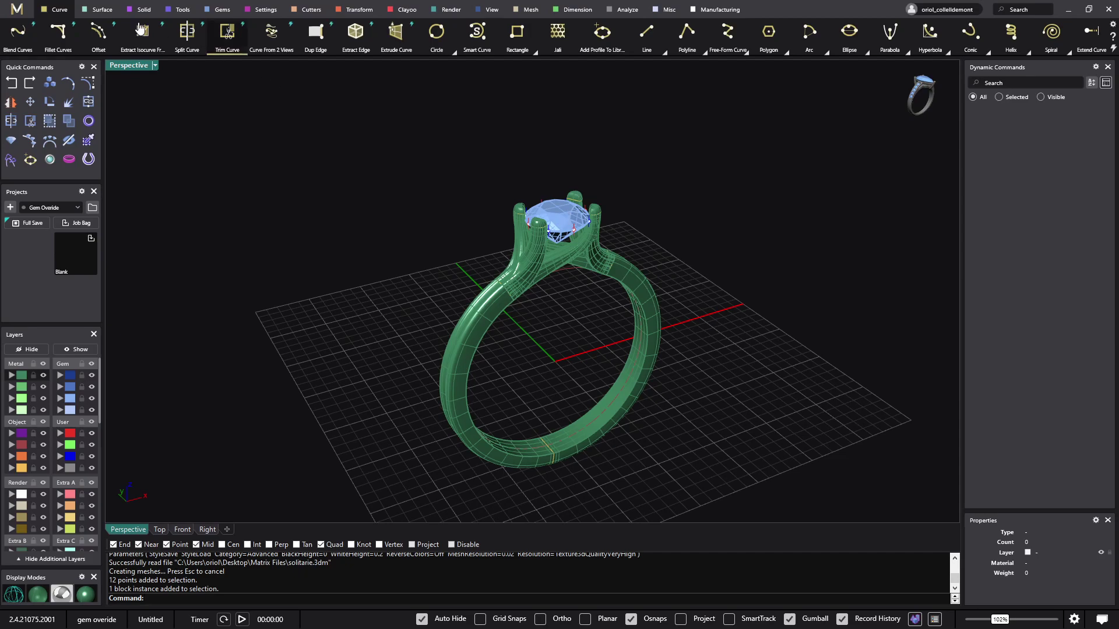
Convert the ring's legacy Matrix Gem component into a dynamic gem using Legacy Import.
click(19, 13)
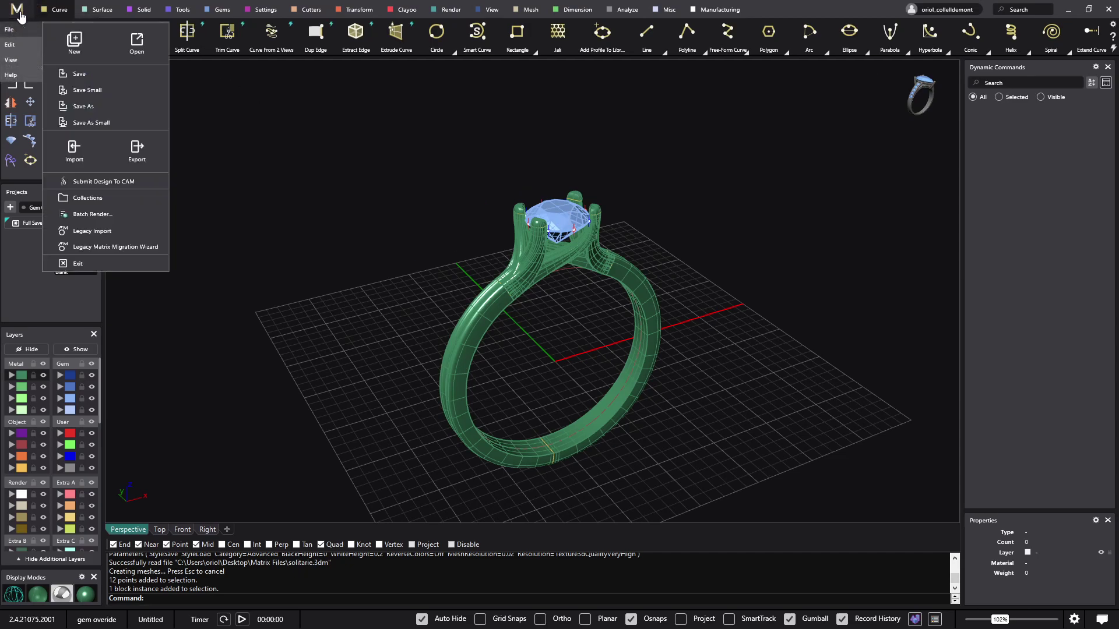
click(93, 232)
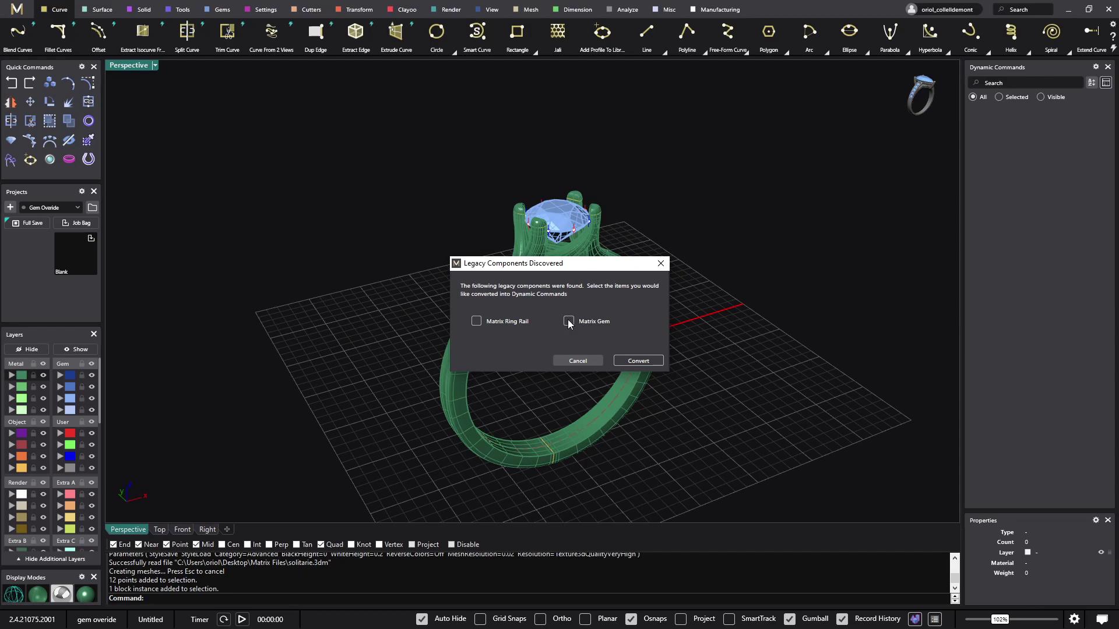
click(637, 361)
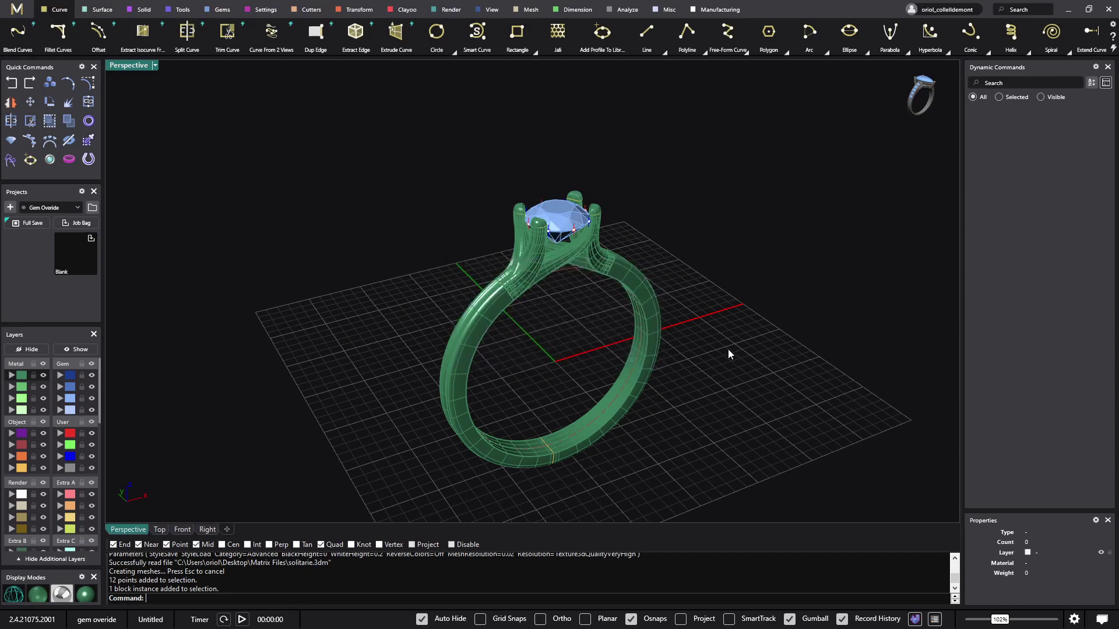
Select the converted centre diamond and orbit and zoom in to inspect it closely.
right_drag(729, 348, 695, 399)
click(565, 267)
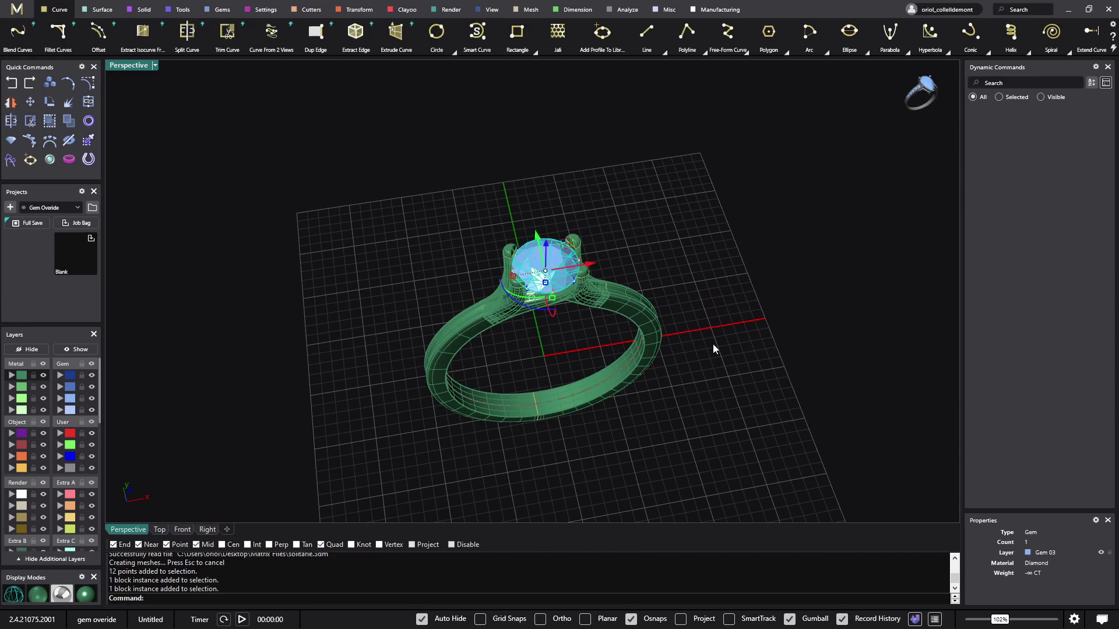
right_drag(713, 349, 704, 310)
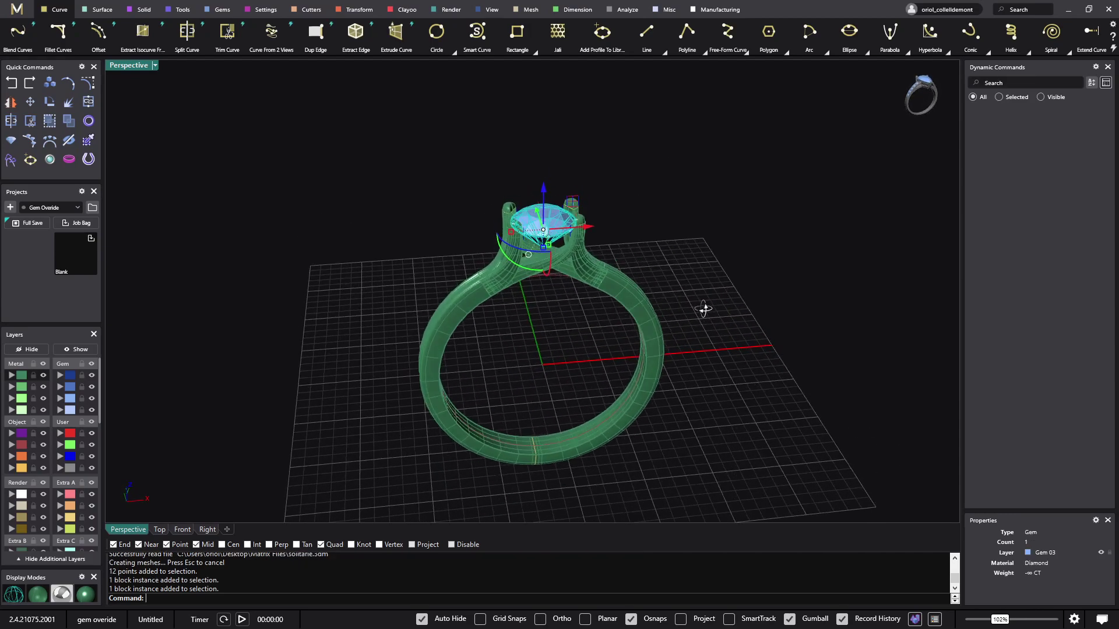
right_drag(690, 239, 576, 315)
scroll(604, 305, up, 5)
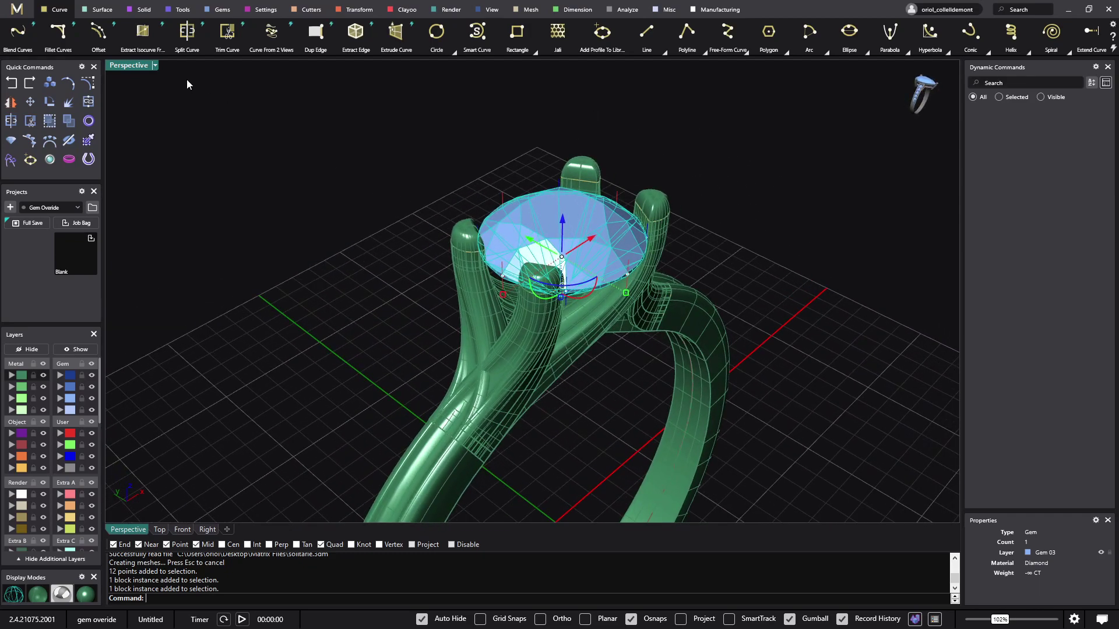
Apply Gem Override to the centre stone and bring up its Gem edit settings.
click(223, 10)
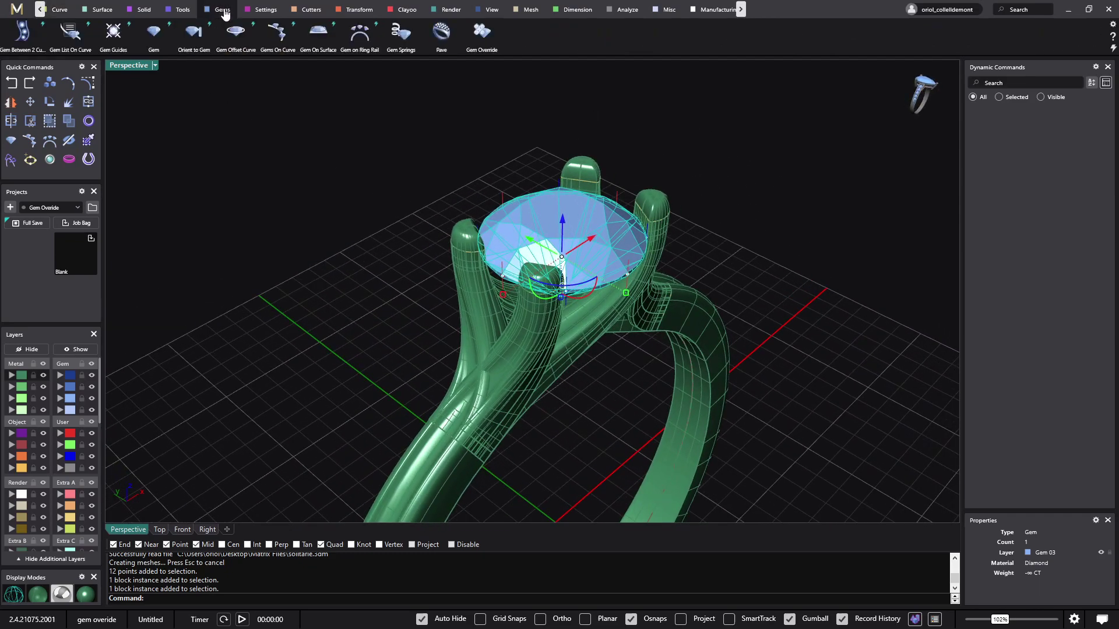
click(476, 43)
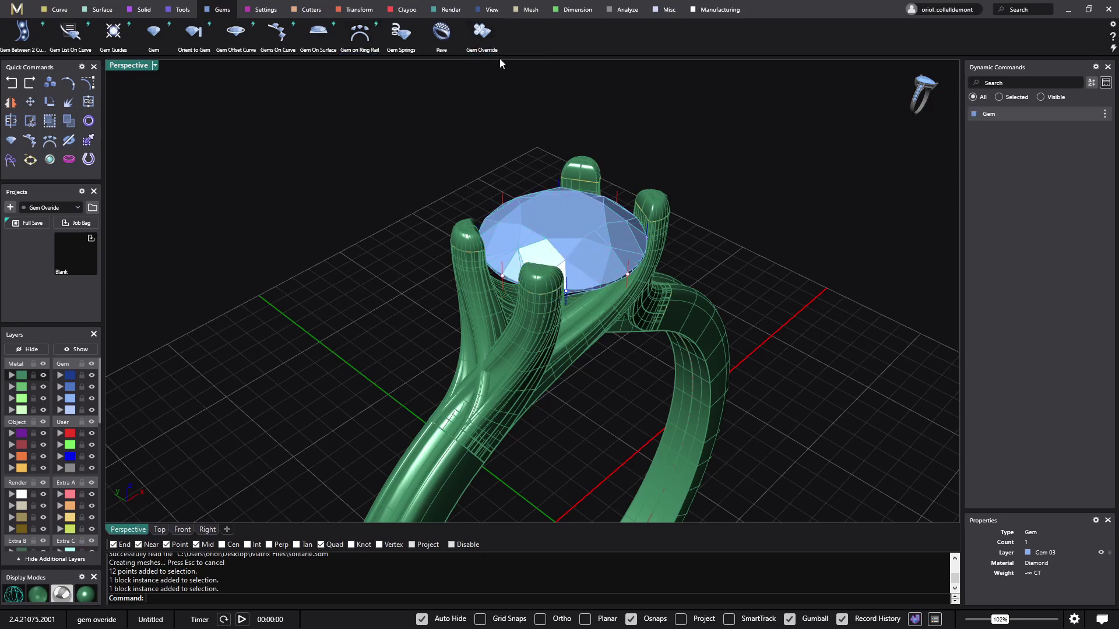
mouse_move(994, 119)
Start editing the centre gem and set its middle diameter to 8 mm.
click(1085, 115)
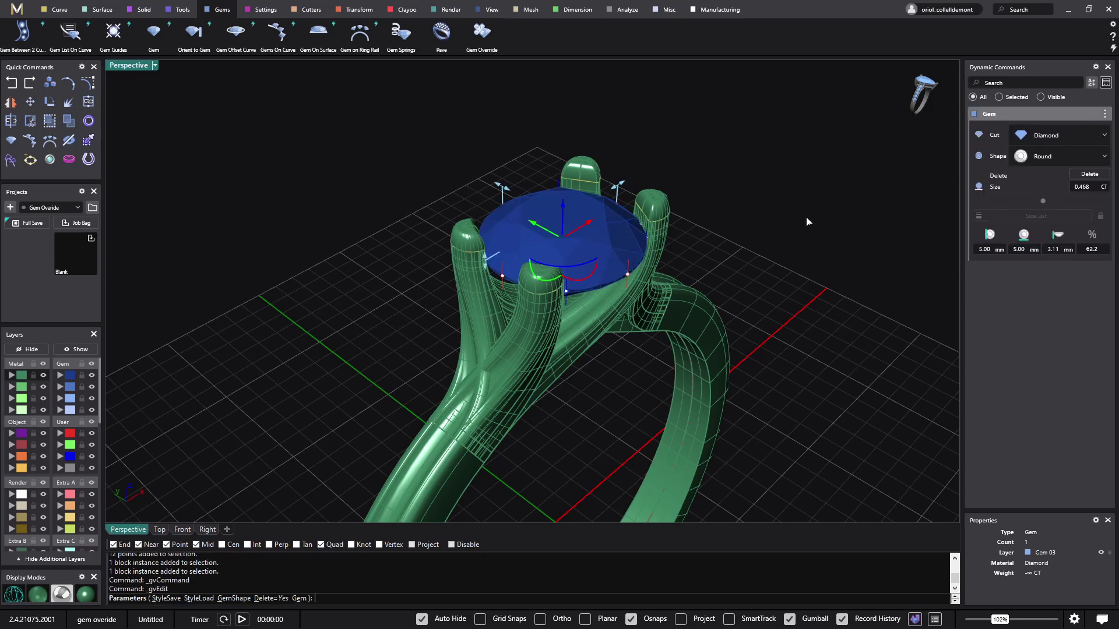
right_drag(809, 222, 761, 237)
mouse_move(605, 206)
mouse_down()
mouse_move(592, 213)
mouse_move(606, 205)
mouse_up()
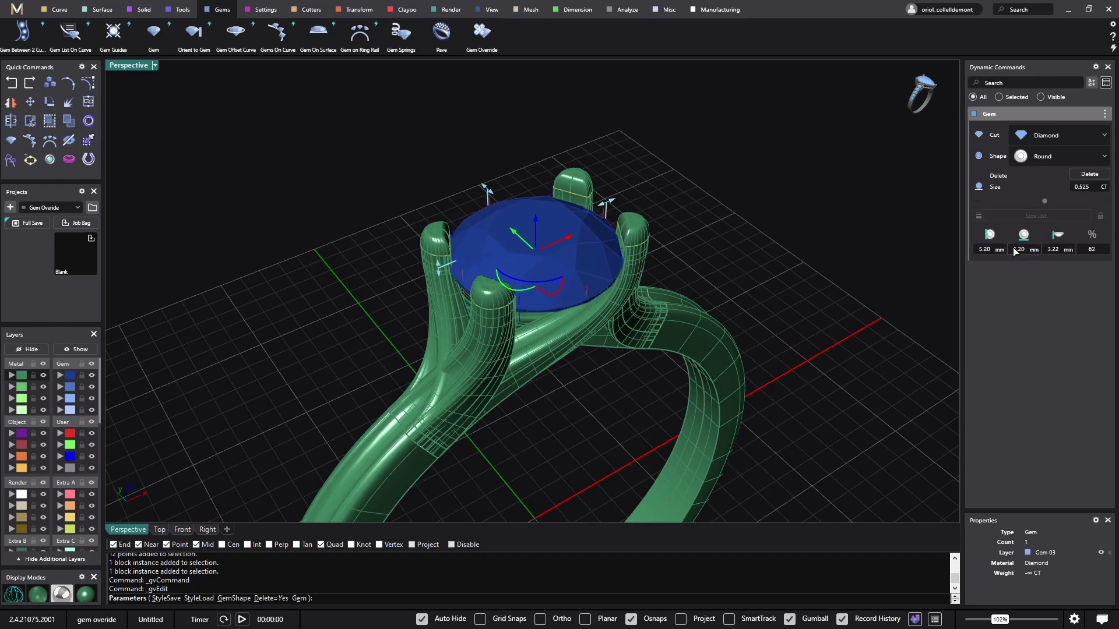
click(1025, 250)
text(8)
key(Tab)
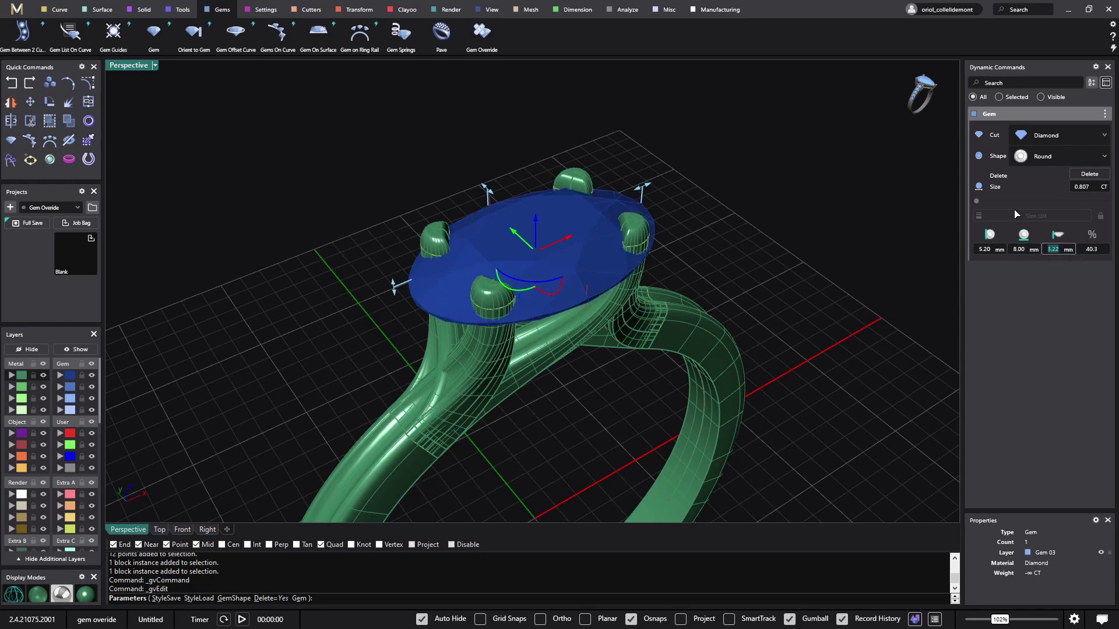
Change the gem to a Princess cut and shrink it to a 4.30 mm square, 0.501 CT.
click(1034, 158)
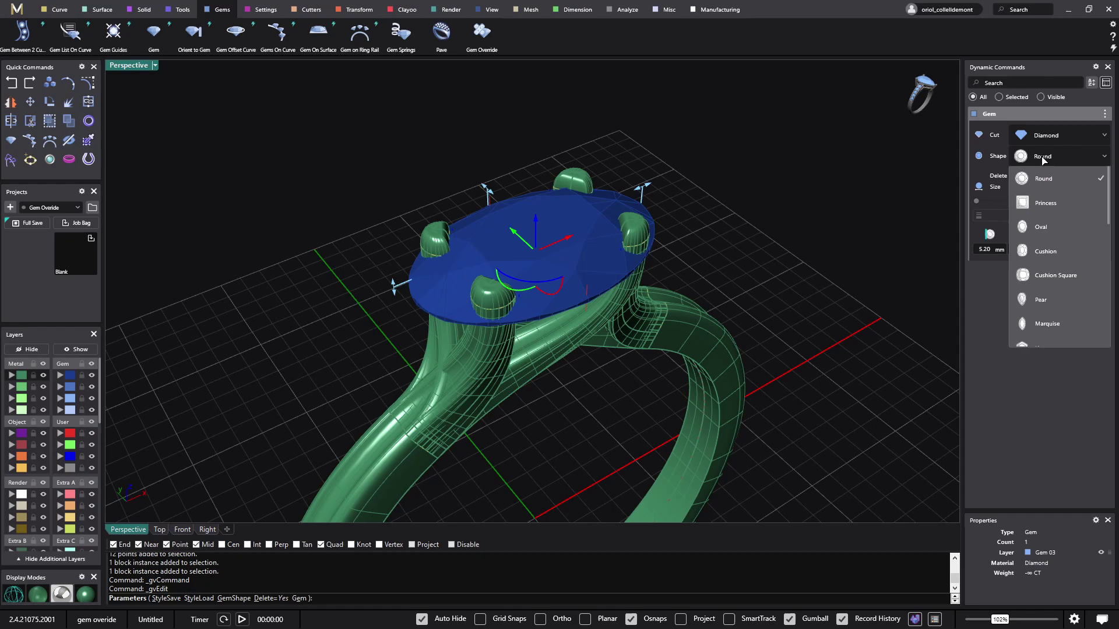
click(1037, 204)
right_drag(780, 239, 781, 255)
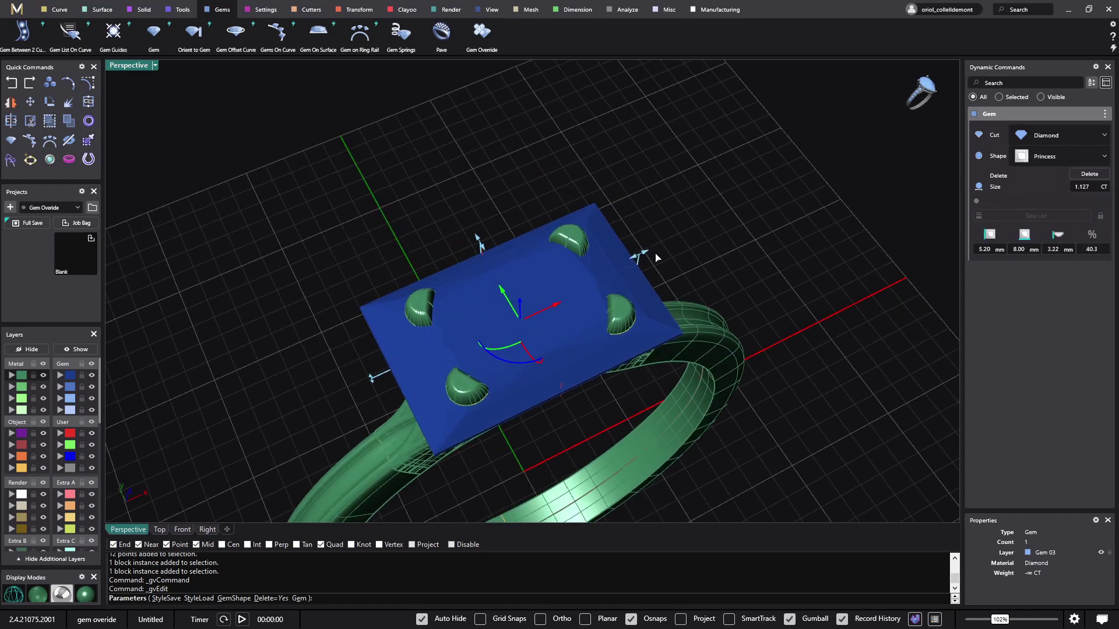
drag(645, 258, 569, 275)
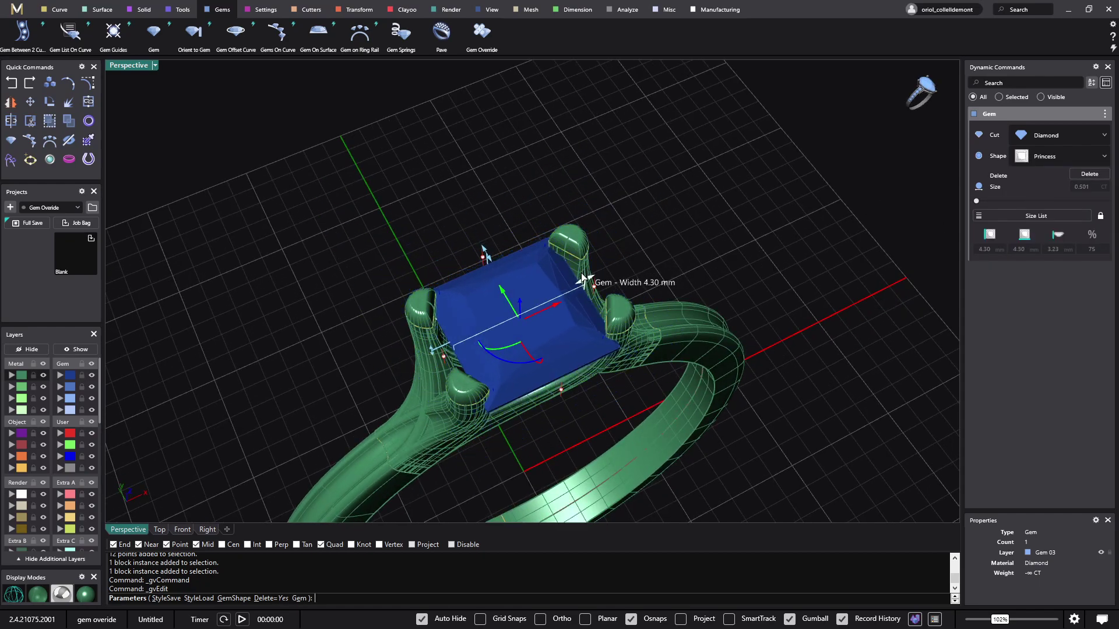
right_drag(577, 274, 806, 239)
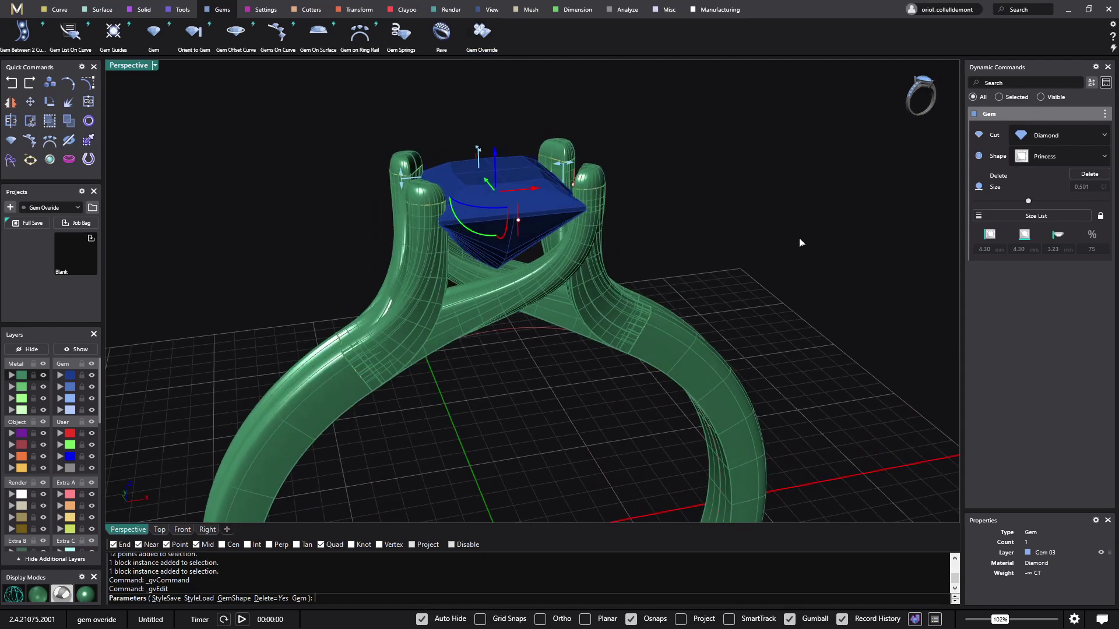
Finish the gem edit, then undo the edit, the override and the ring import.
key(Return)
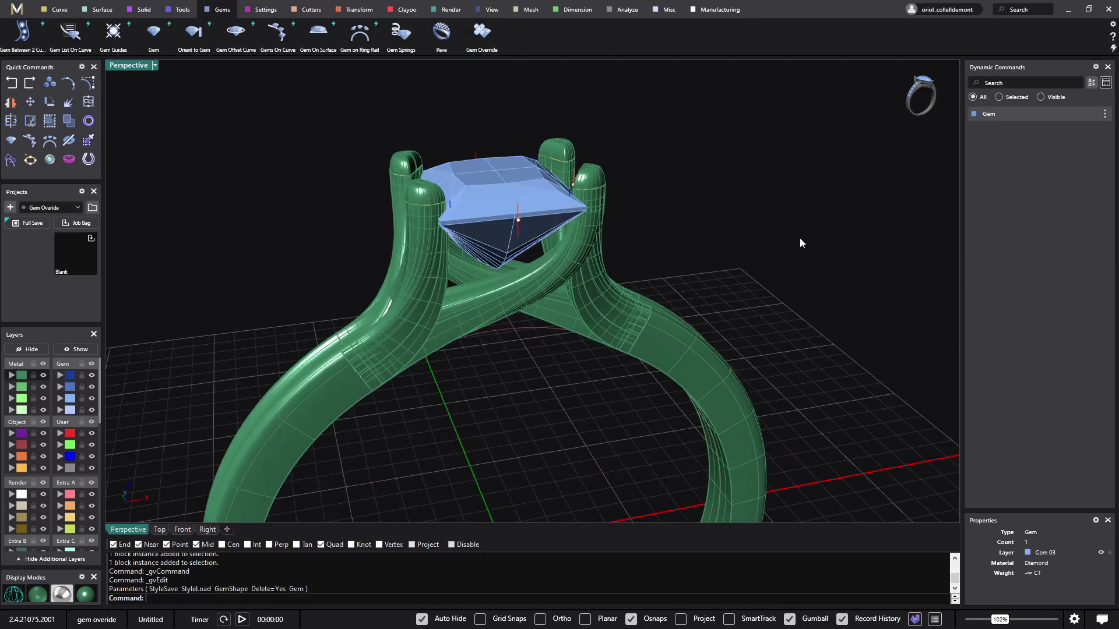
key(ctrl+z)
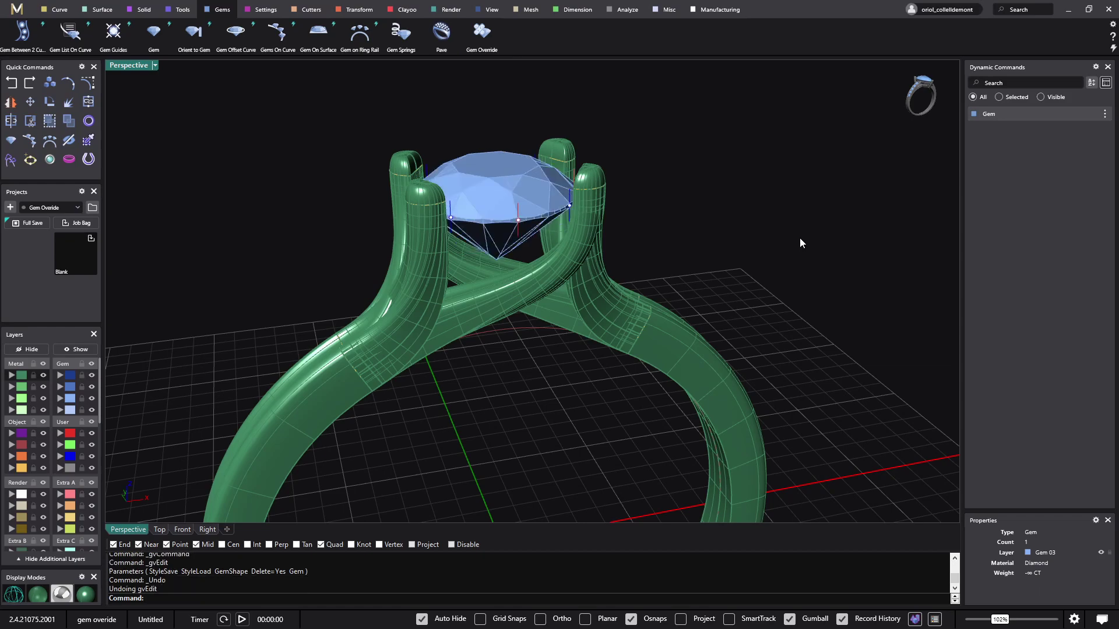
key(ctrl+z)
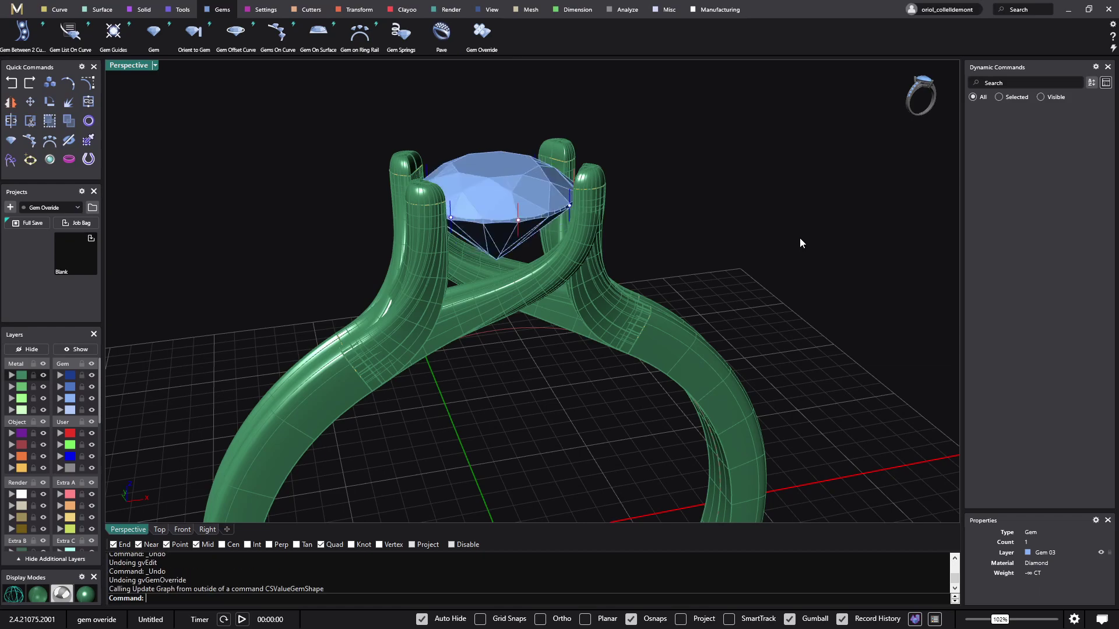
key(ctrl+z)
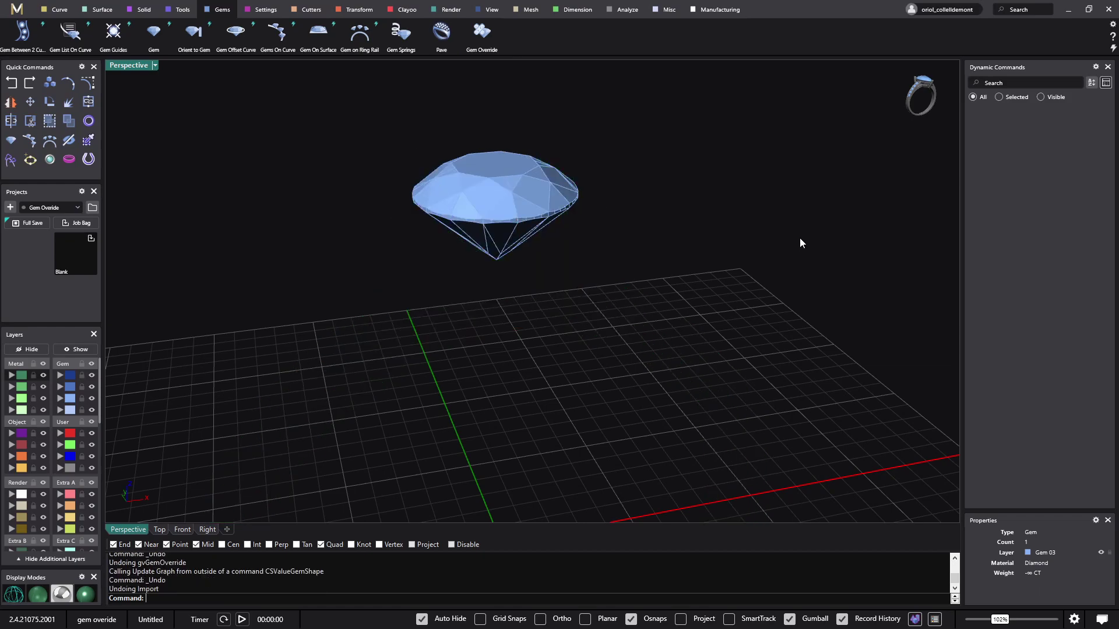
Alt-drag duplicates of the round gem along X until four diamonds sit in a row.
click(461, 199)
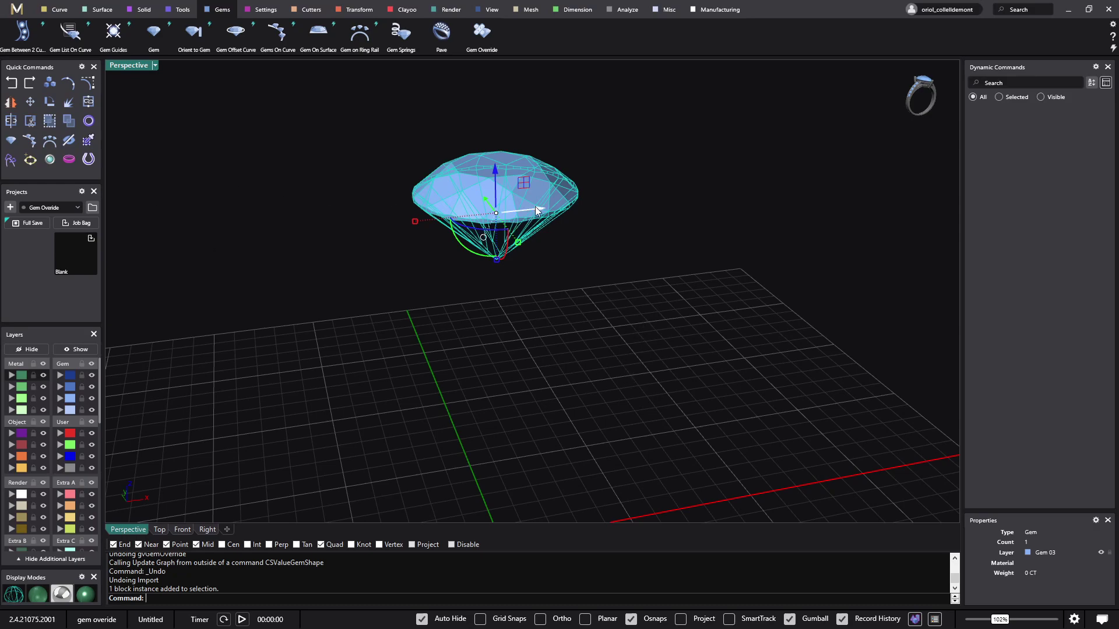
drag(535, 206, 380, 242)
key(alt)
key(alt)
key(alt)
right_drag(505, 299, 431, 277)
click(526, 390)
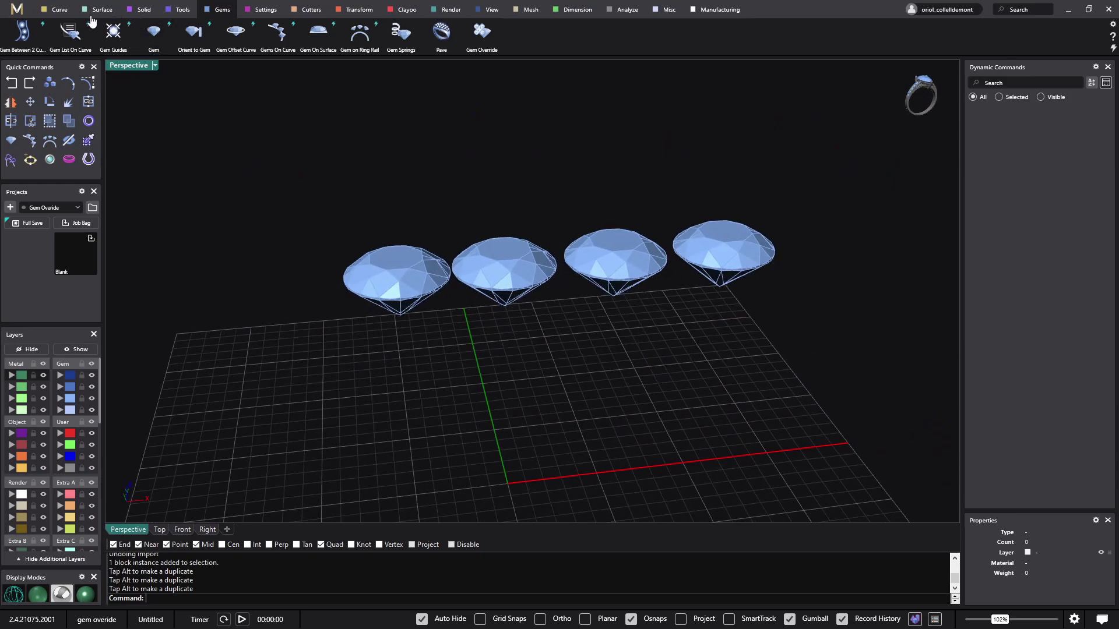
Convert the duplicated stones' legacy Matrix Gem component with the Legacy Matrix Migration Wizard.
click(16, 9)
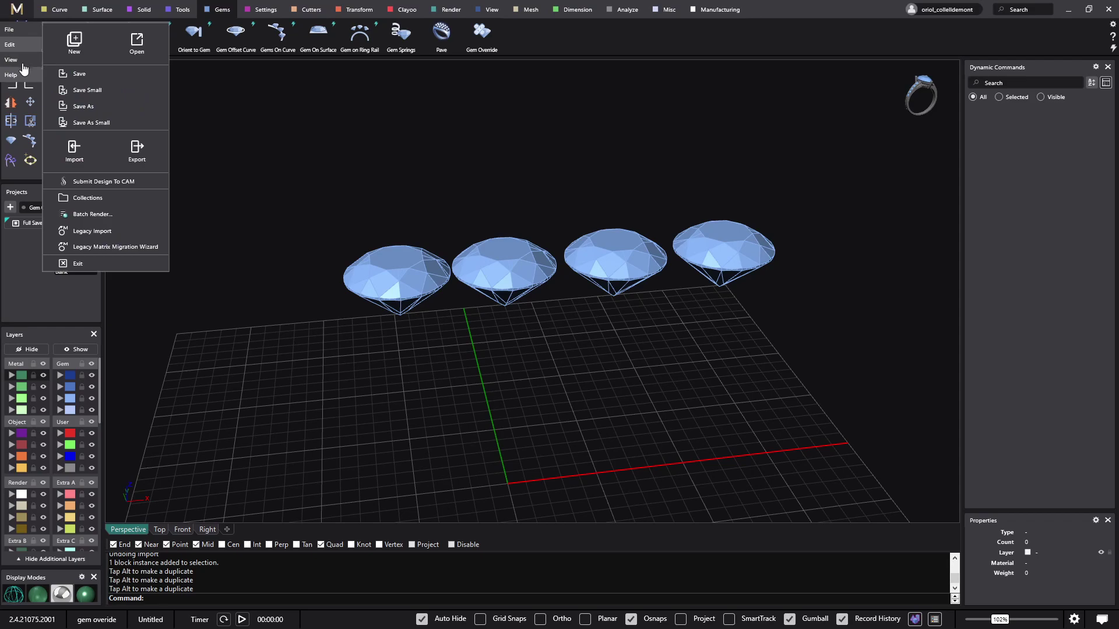
click(104, 246)
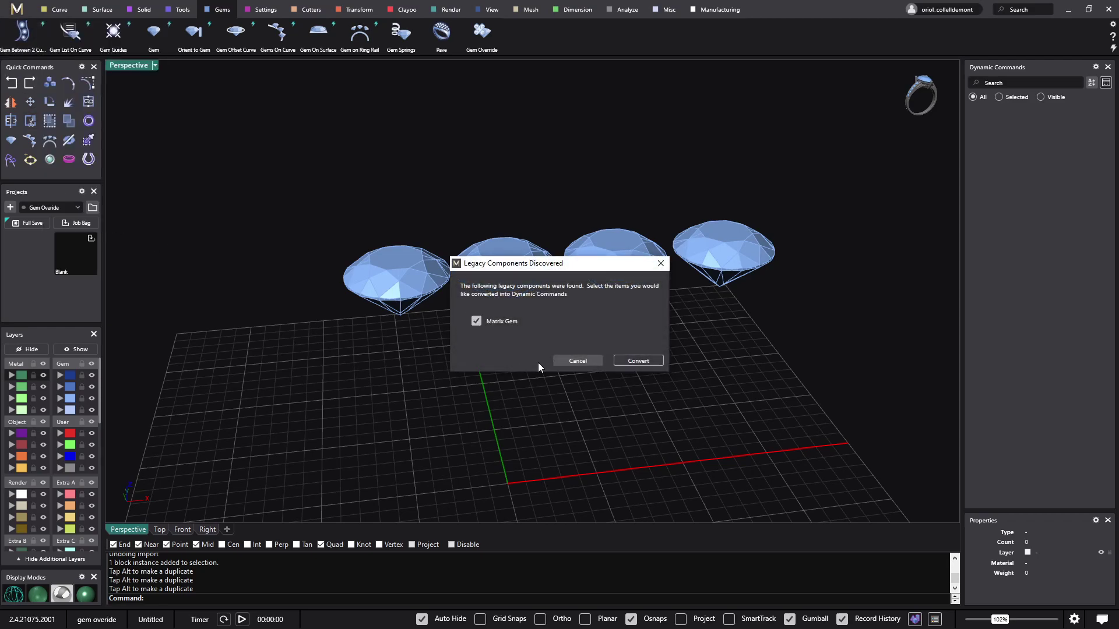
click(639, 361)
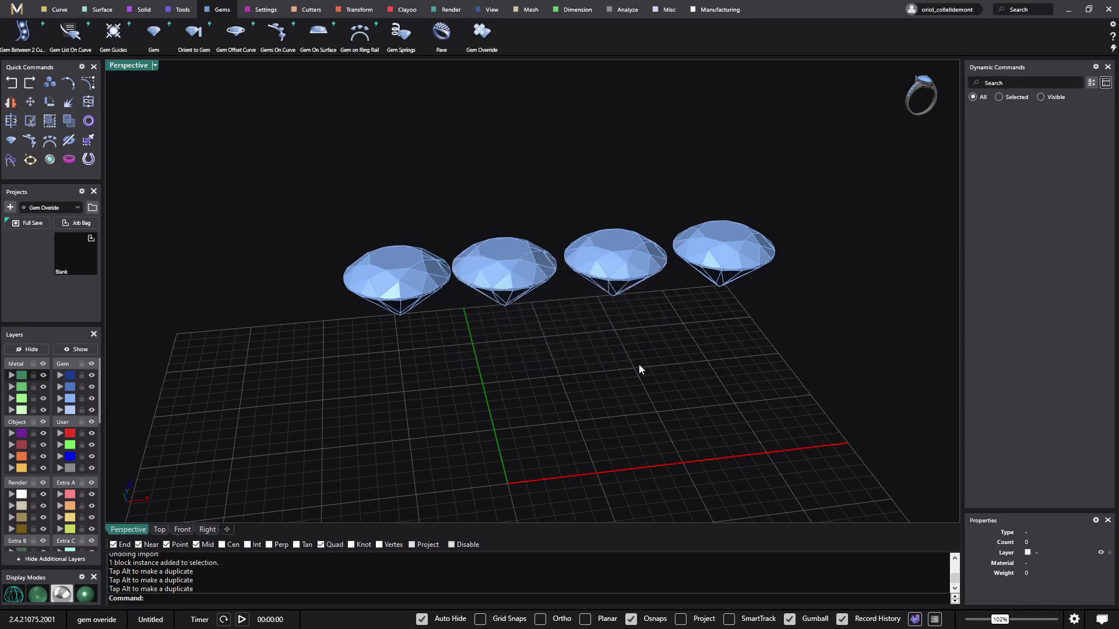
Select all four converted gems with a window selection.
click(724, 278)
click(560, 279)
click(495, 269)
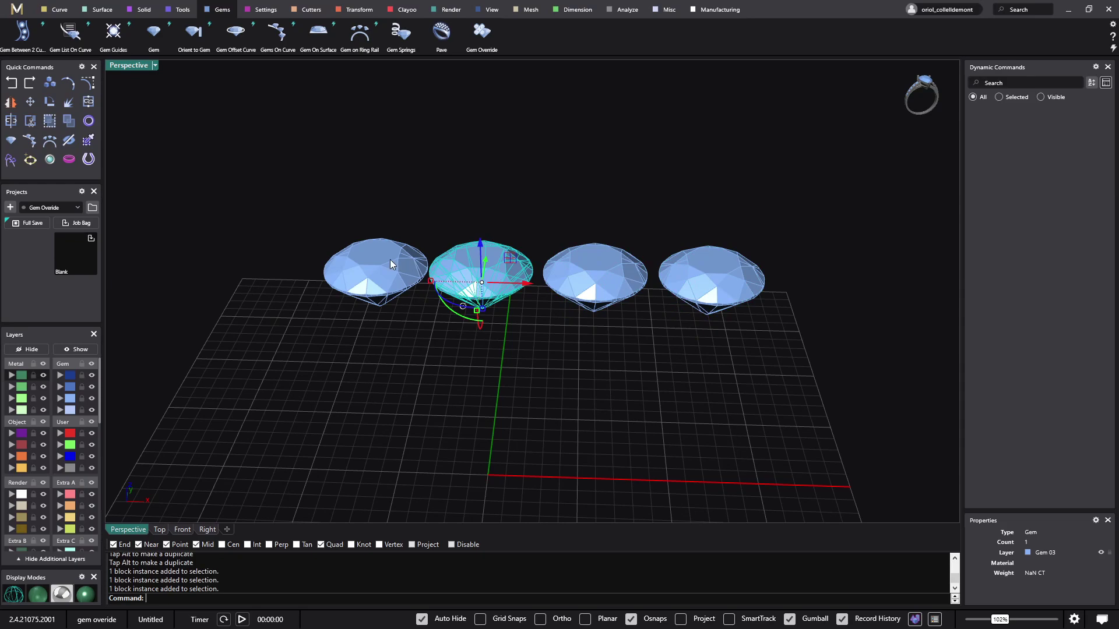
click(390, 260)
right_drag(390, 260, 547, 373)
drag(202, 117, 779, 404)
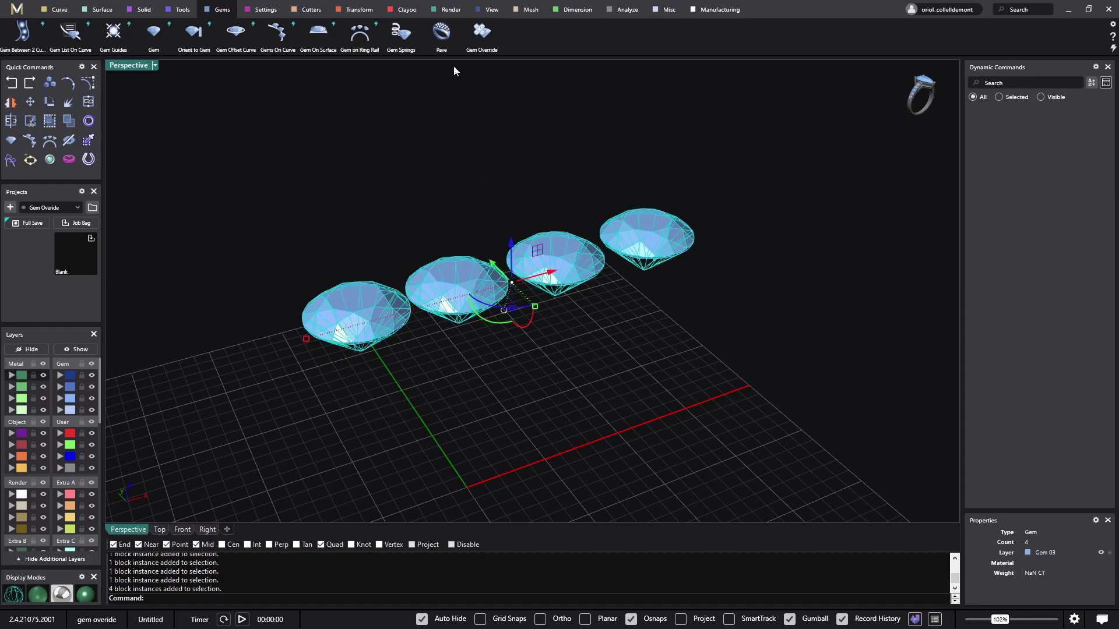
Override the four gems and open their Diamond, Round, 0.468 CT parameters for editing.
click(476, 37)
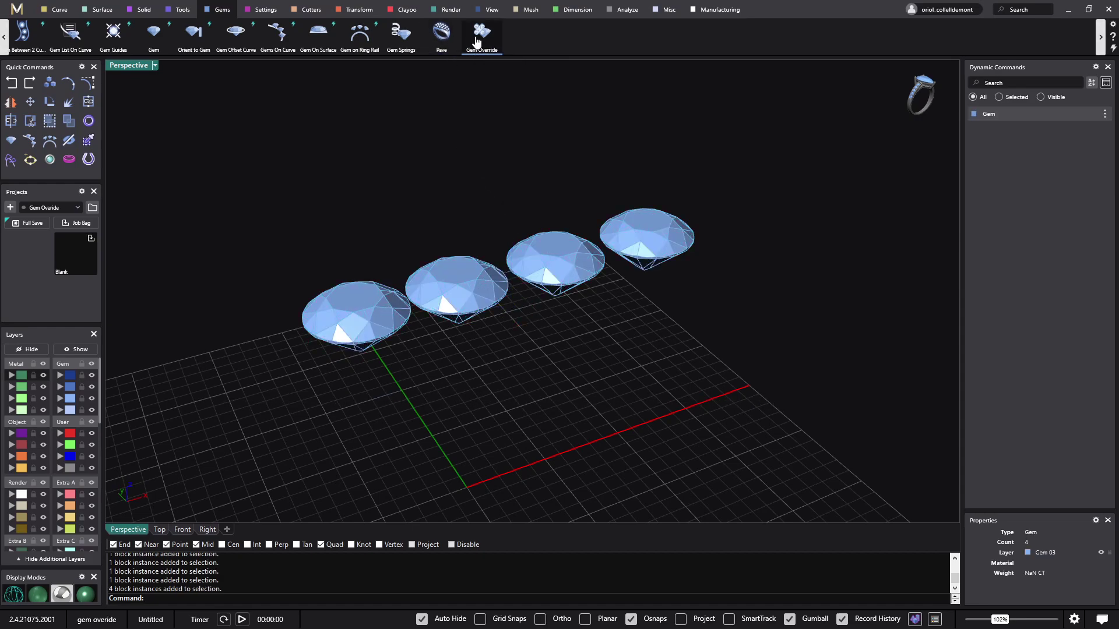
mouse_move(1040, 120)
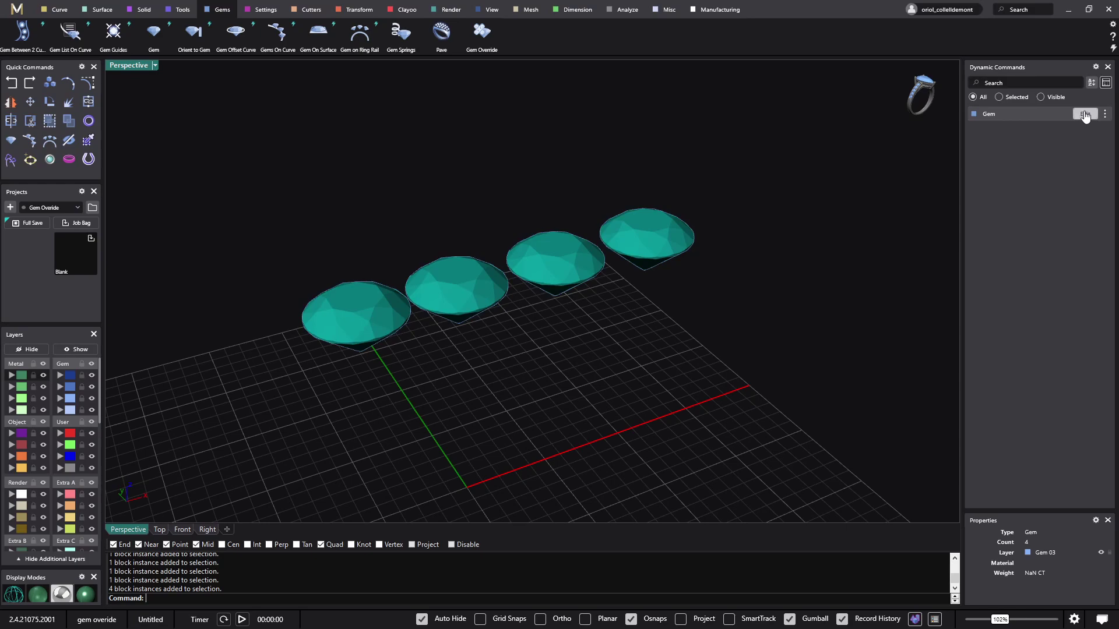
click(1085, 115)
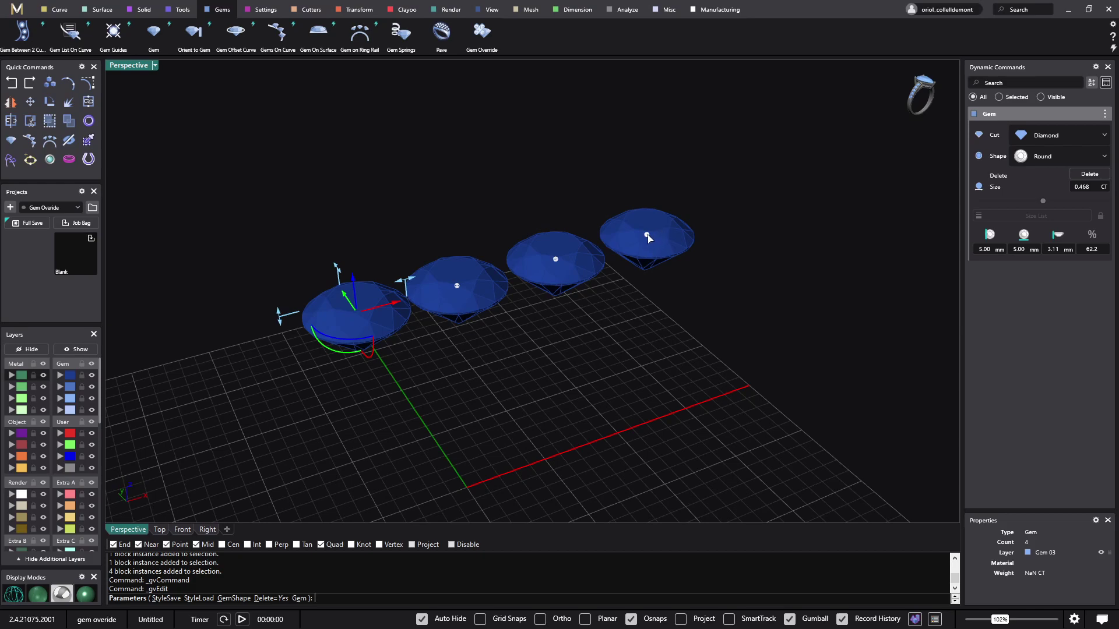
Rotate the rightmost gem upright with the gumball's red rotation arc.
click(647, 238)
right_drag(648, 239, 669, 292)
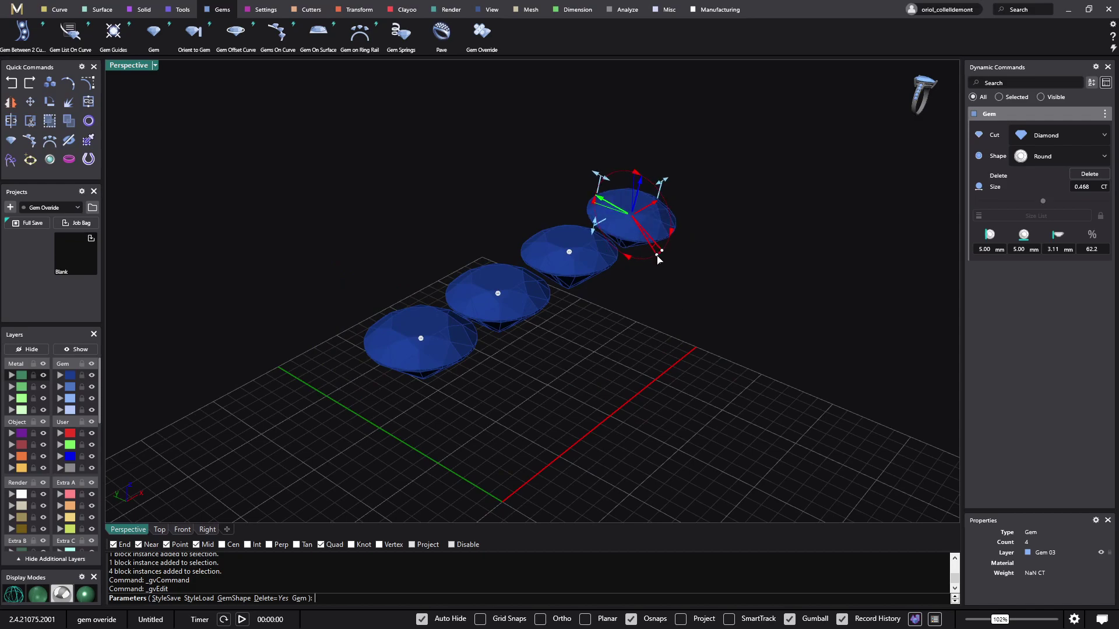
drag(657, 257, 641, 269)
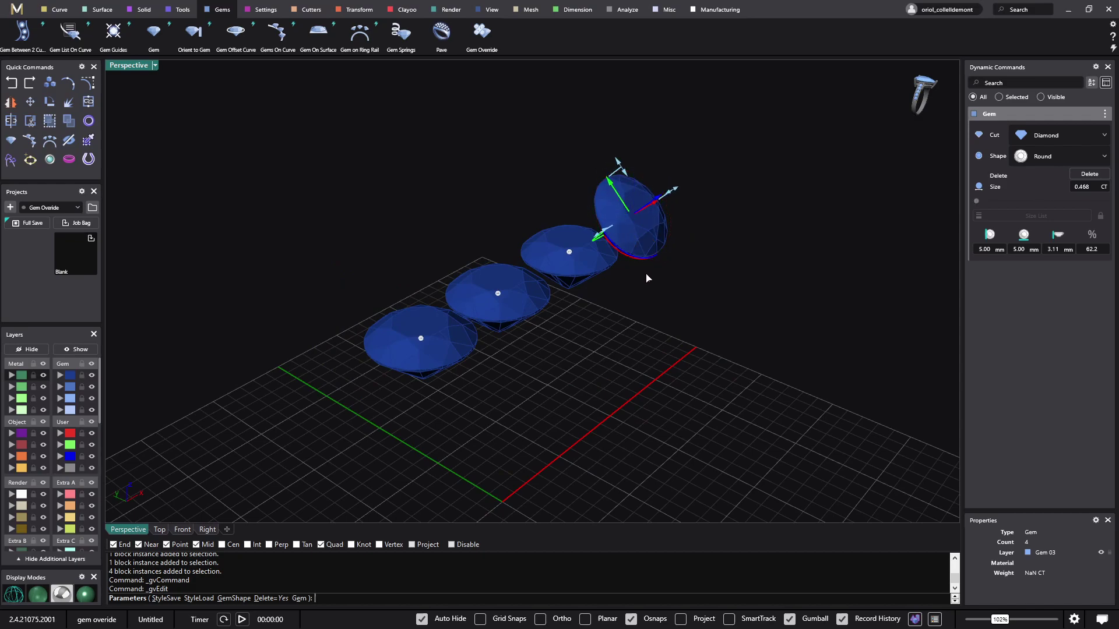
right_drag(646, 278, 533, 275)
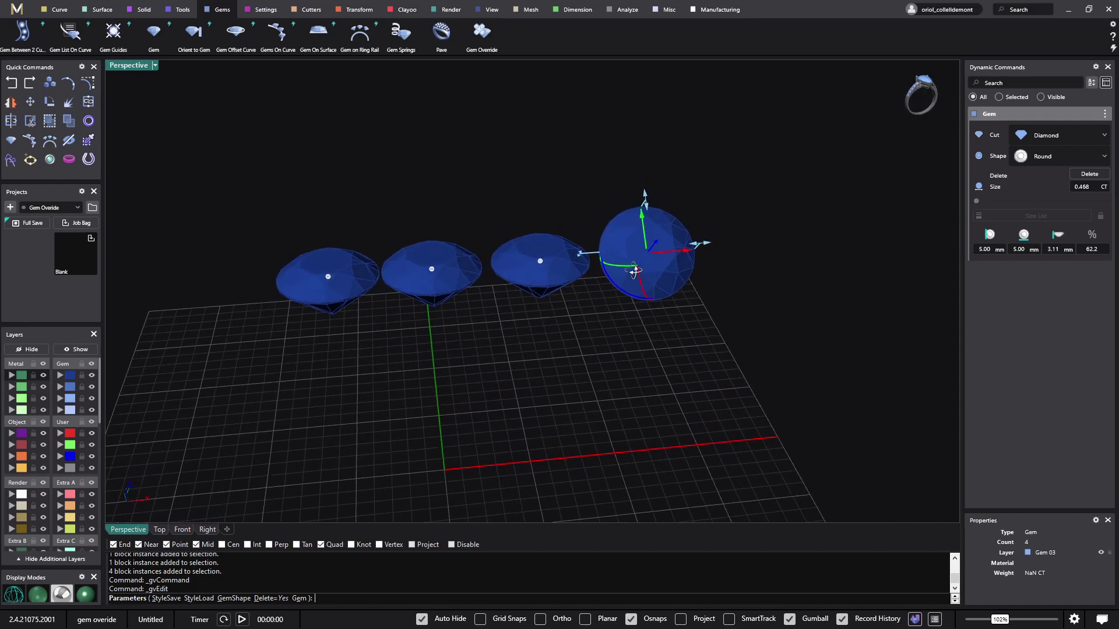
Shrink the third gem to 2.70 × 2.70 × 1.67 mm (0.073 CT) and end the edit.
click(534, 263)
right_drag(534, 262, 637, 336)
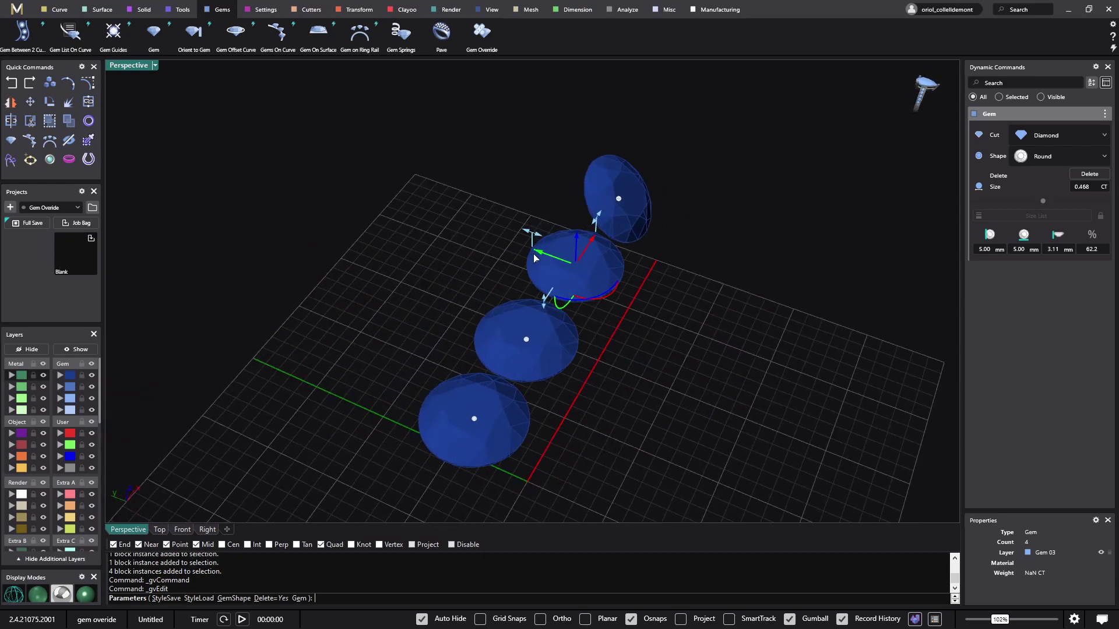
drag(533, 253, 505, 228)
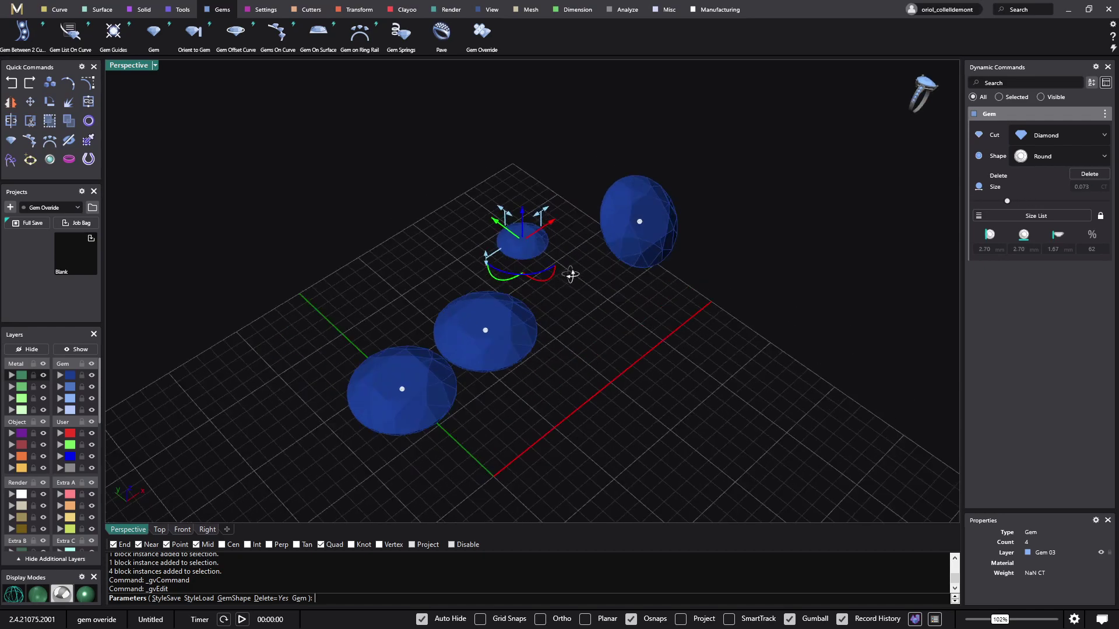
right_drag(570, 274, 560, 275)
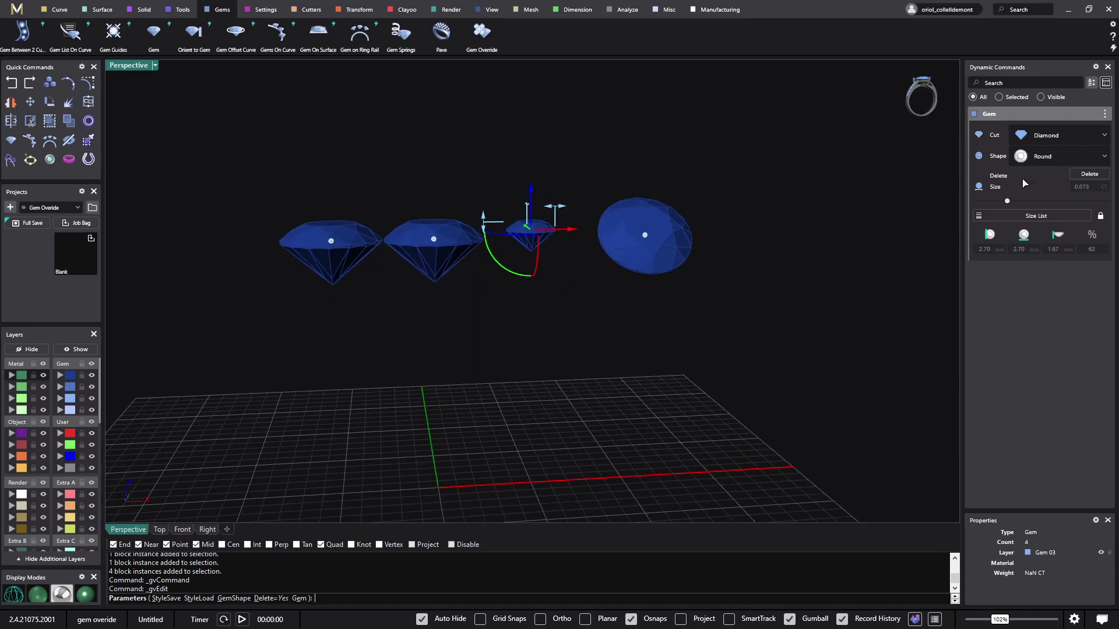
right_drag(721, 309, 415, 289)
key(Escape)
Change the second gem's cut from Diamond to Cabochon, making it a 0.471 CT round dome.
click(431, 275)
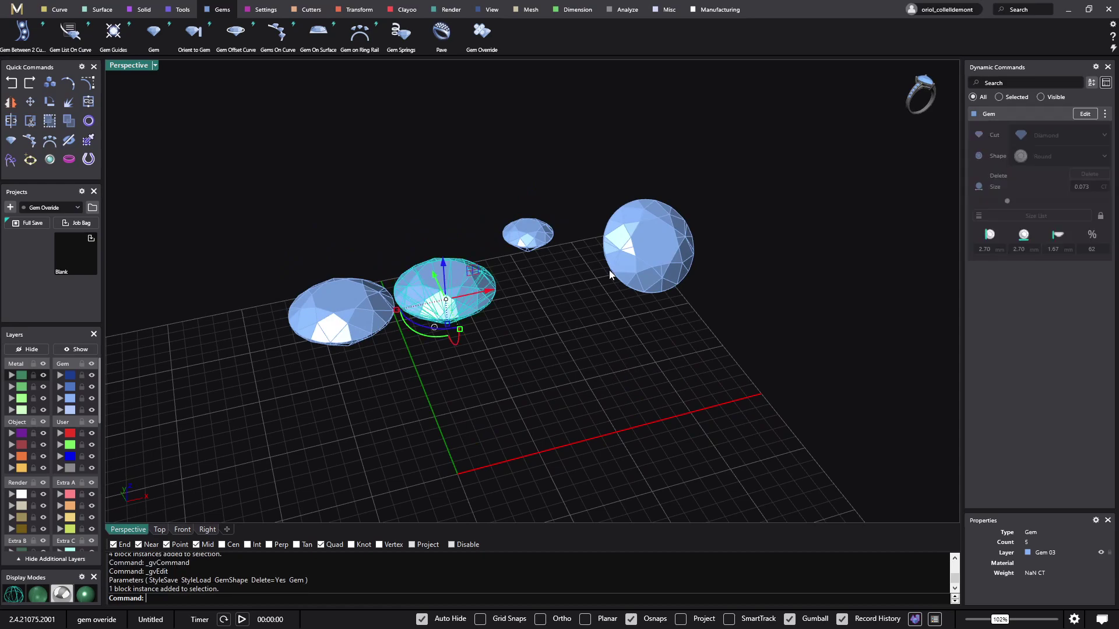
click(1082, 116)
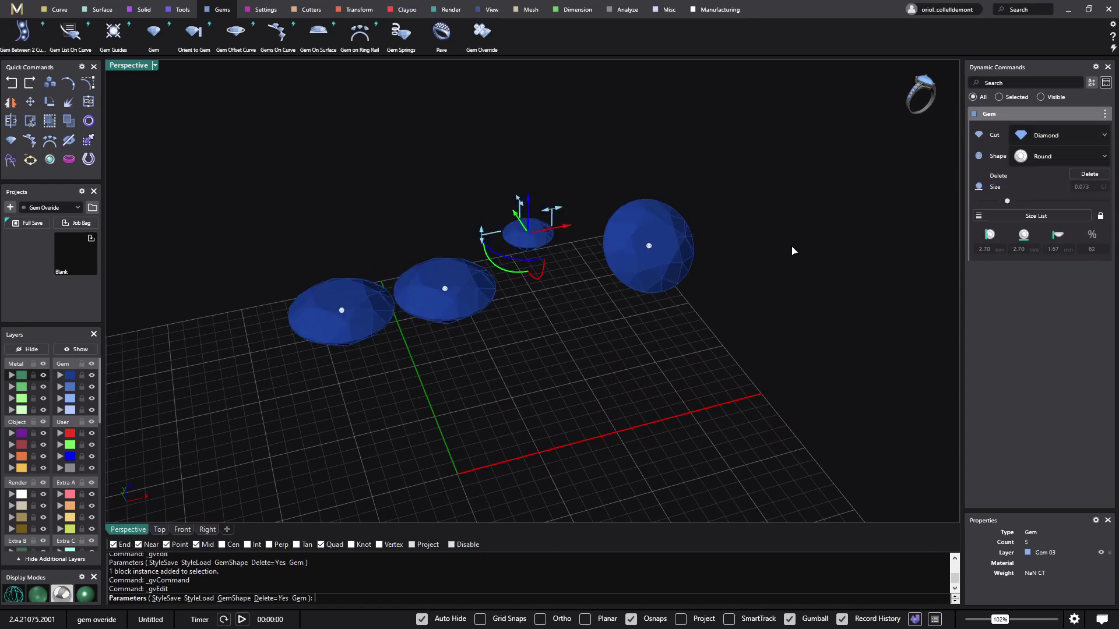
click(447, 291)
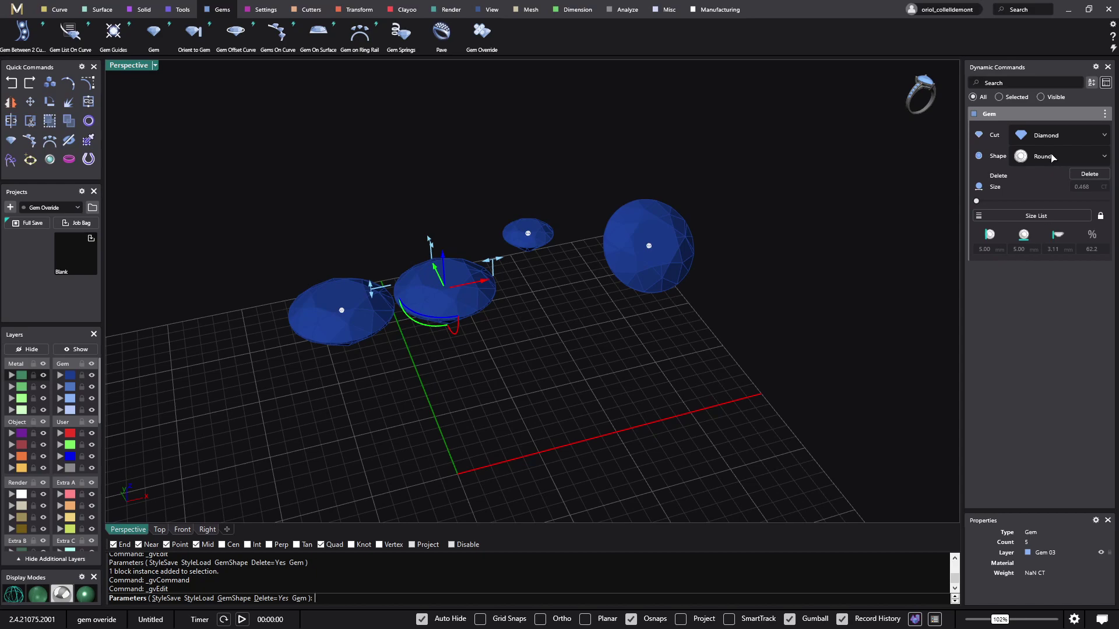
click(1059, 137)
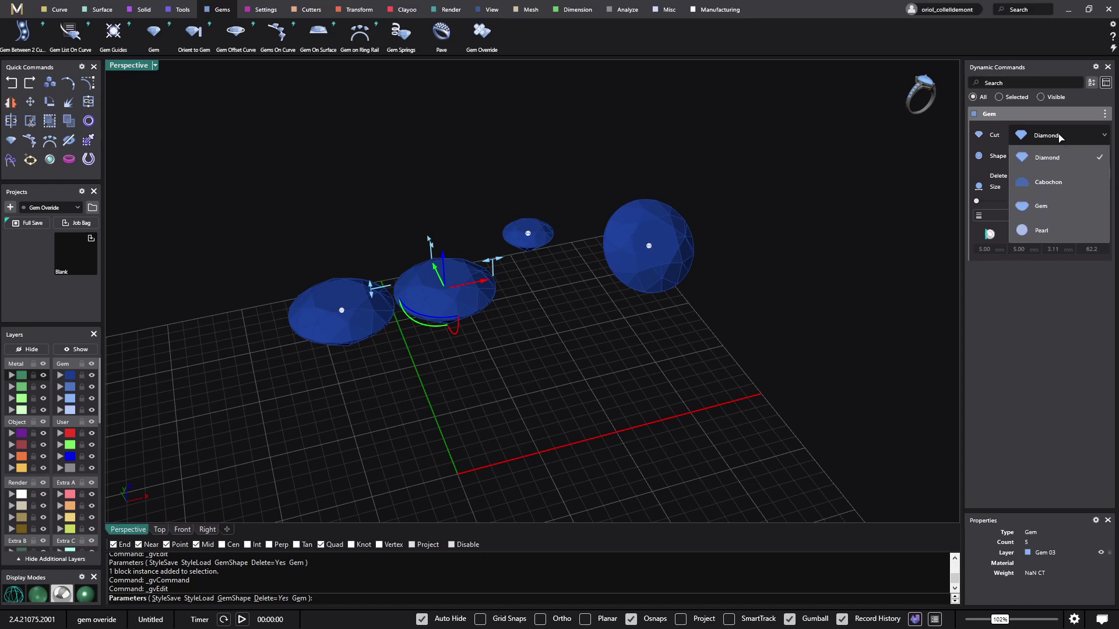
click(1060, 180)
right_drag(807, 303, 779, 287)
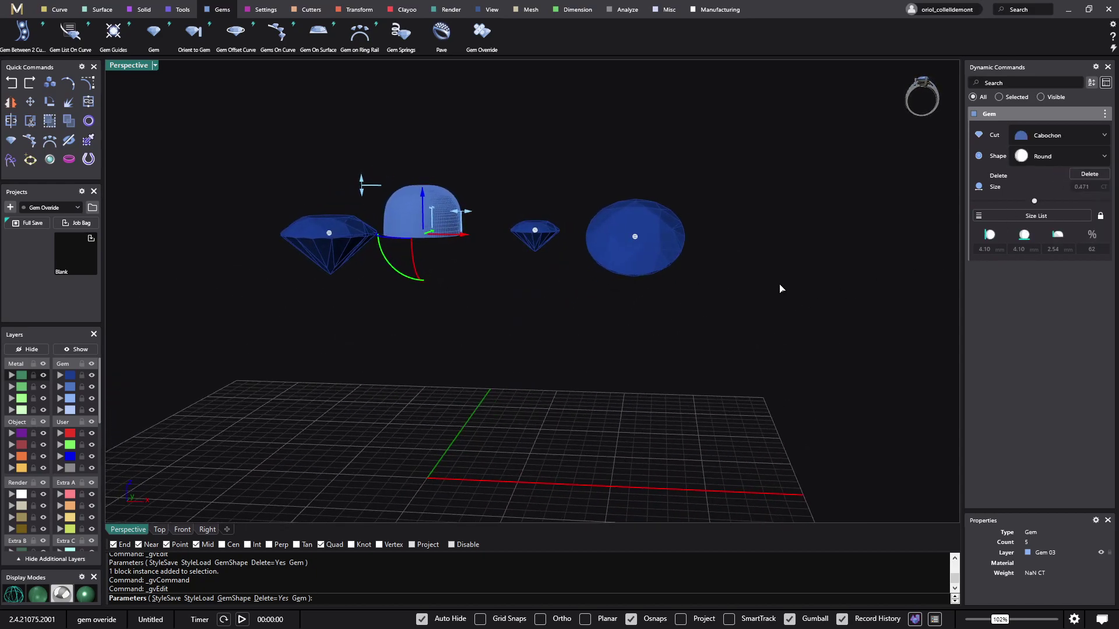
right_click(732, 332)
right_drag(732, 332, 608, 336)
click(537, 264)
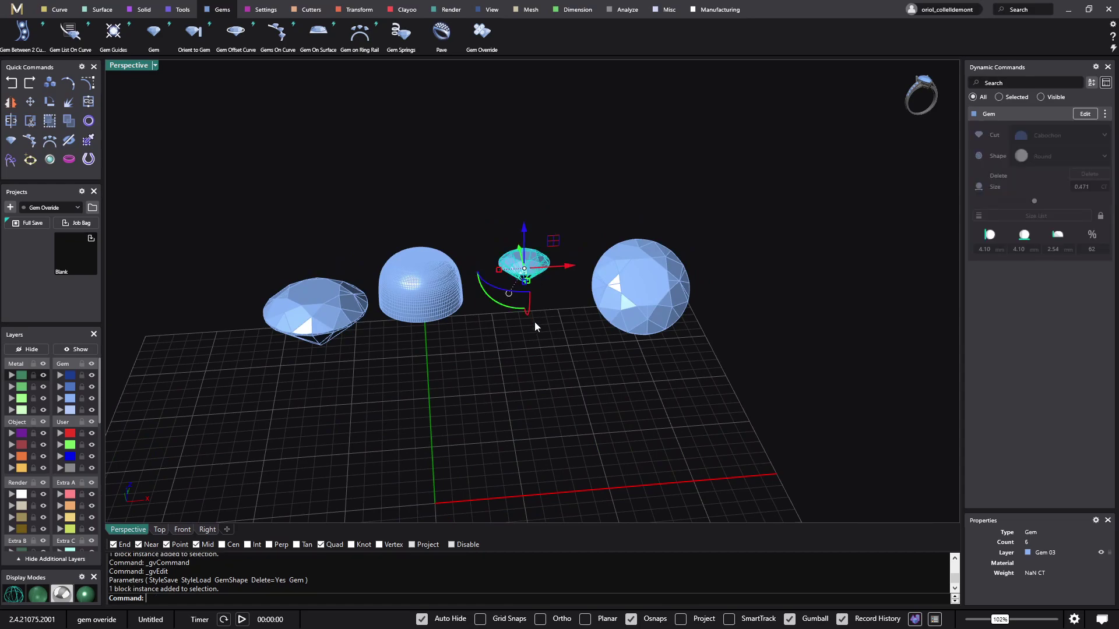
Add a bezel setting around the small gem with its Dome value set to 50.
click(261, 9)
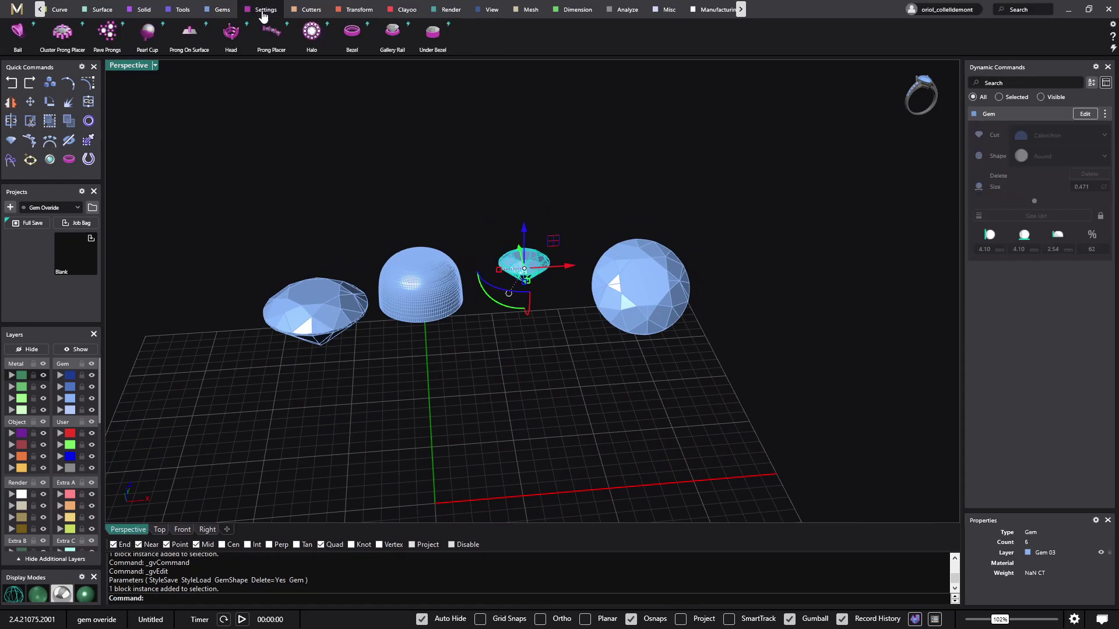
click(353, 33)
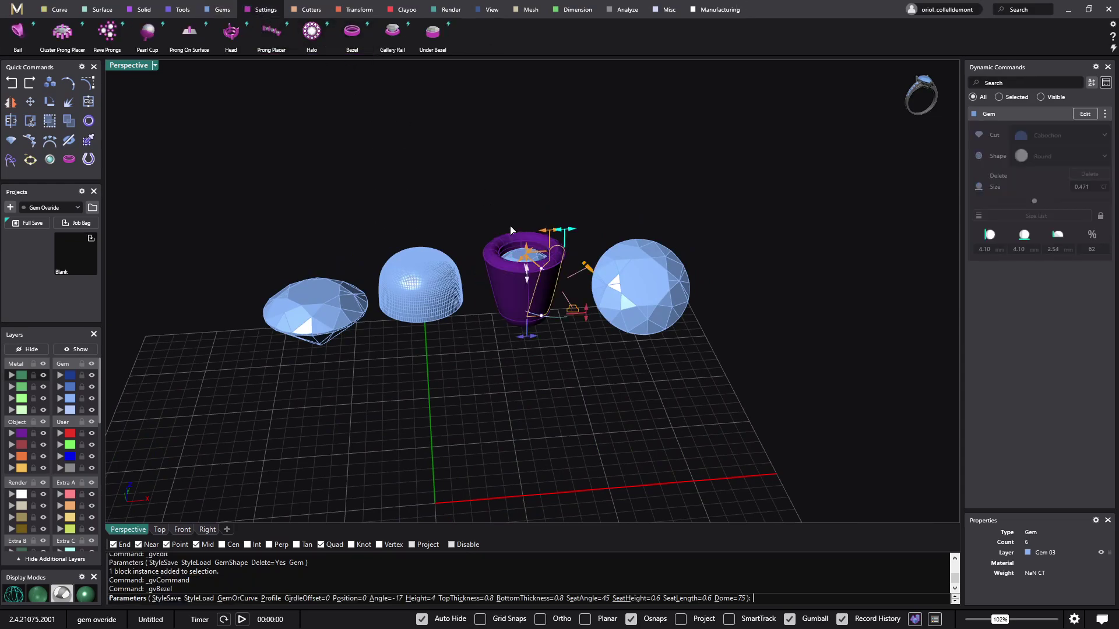
scroll(570, 211, up, 4)
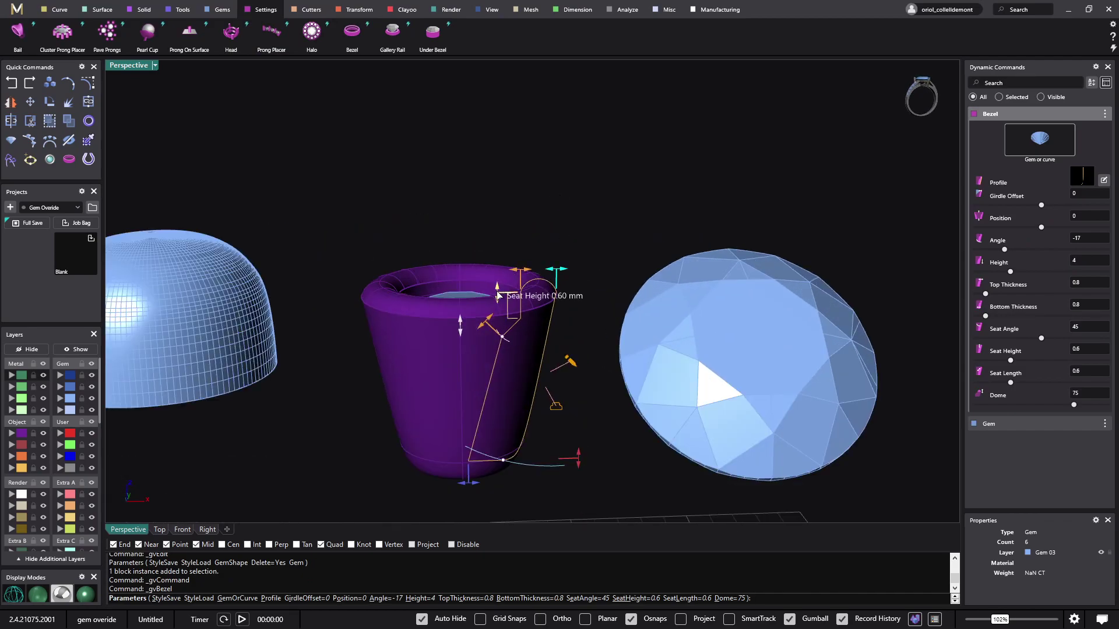
double_click(1088, 395)
text(50)
key(Return)
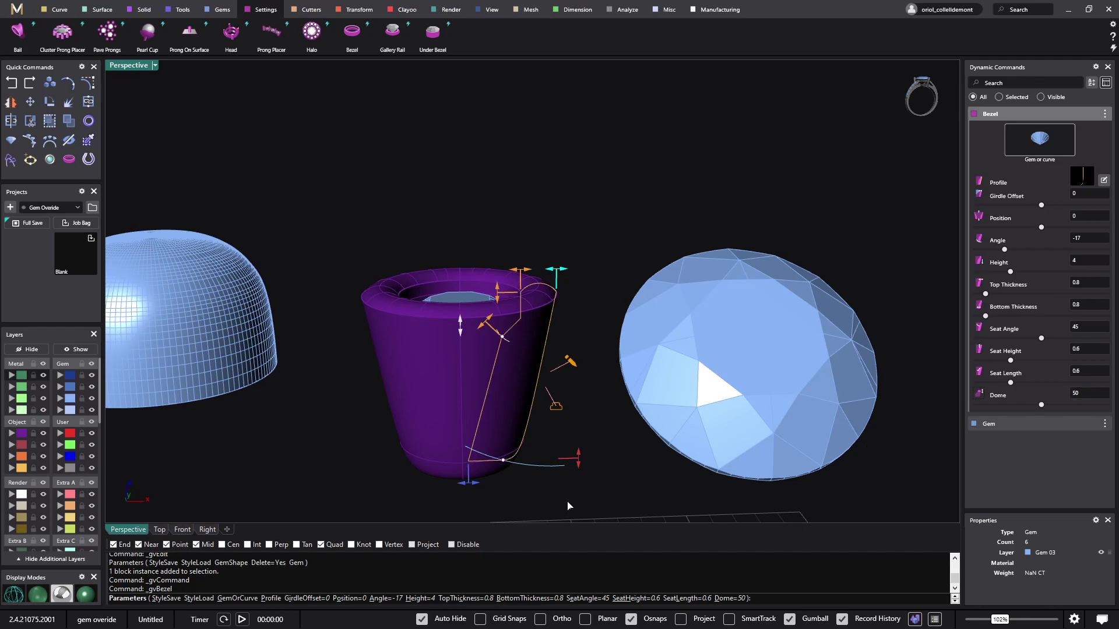
Set the bezel Height to 1.7 and Seat Height to 0.25, then confirm it.
drag(578, 460, 574, 364)
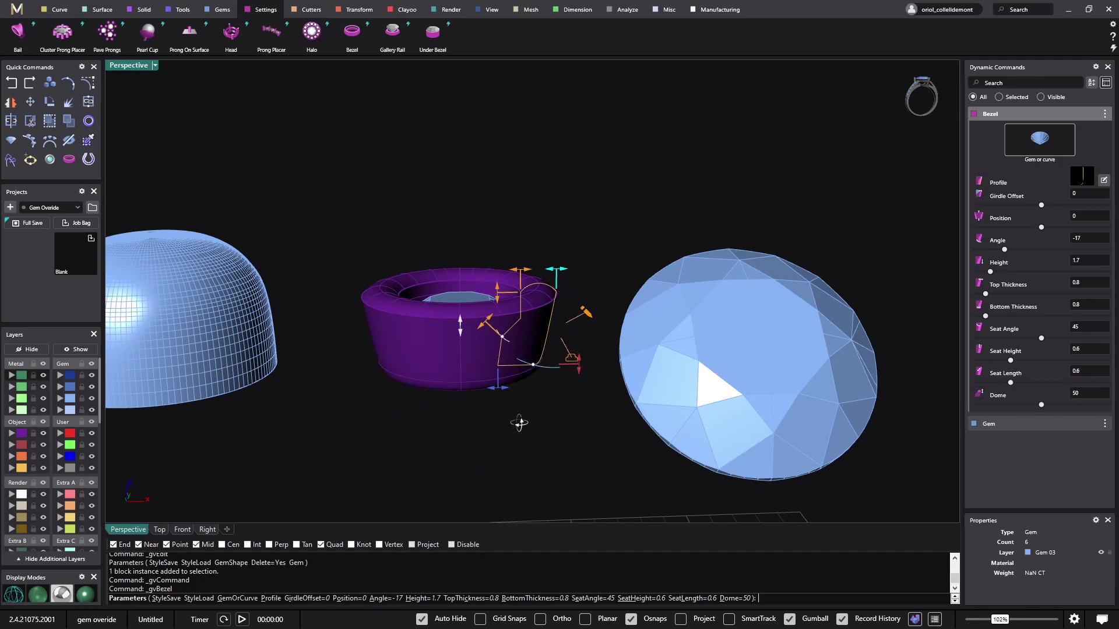
right_drag(519, 423, 542, 402)
drag(516, 286, 518, 304)
right_drag(519, 304, 595, 365)
key(Return)
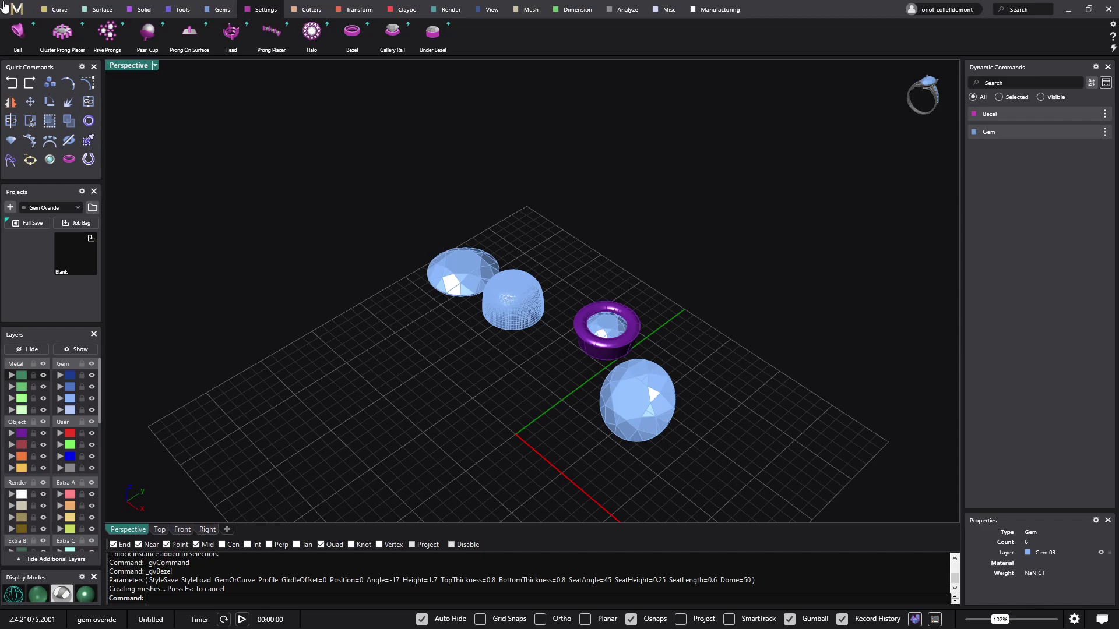
right_drag(496, 350, 603, 358)
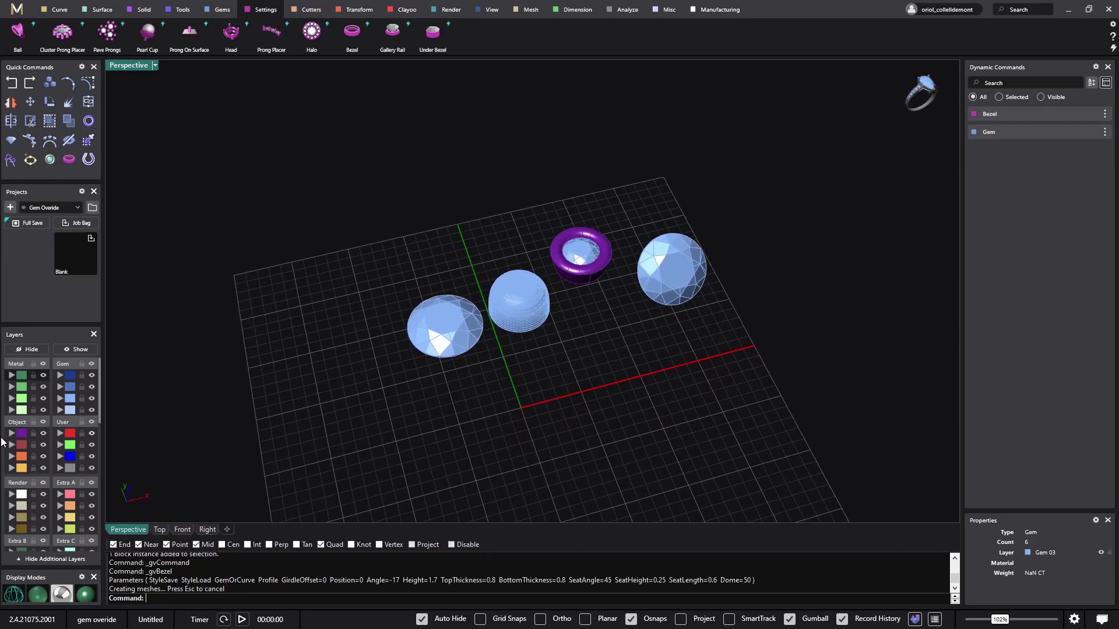